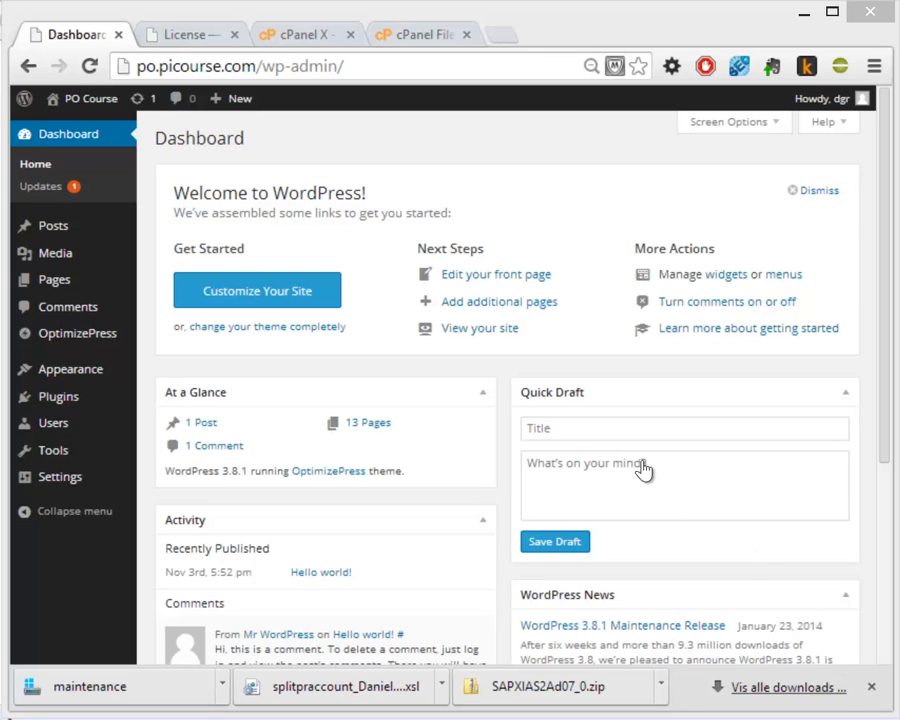
Download the AppMembersite_20140214 plugin from the AppMembersite License page
click(183, 27)
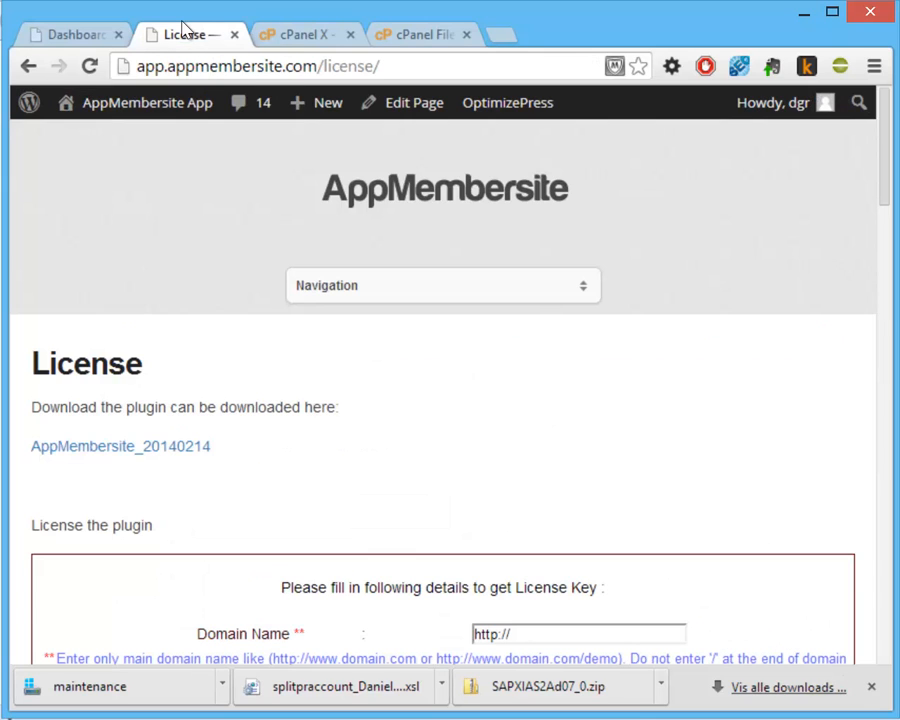
click(178, 452)
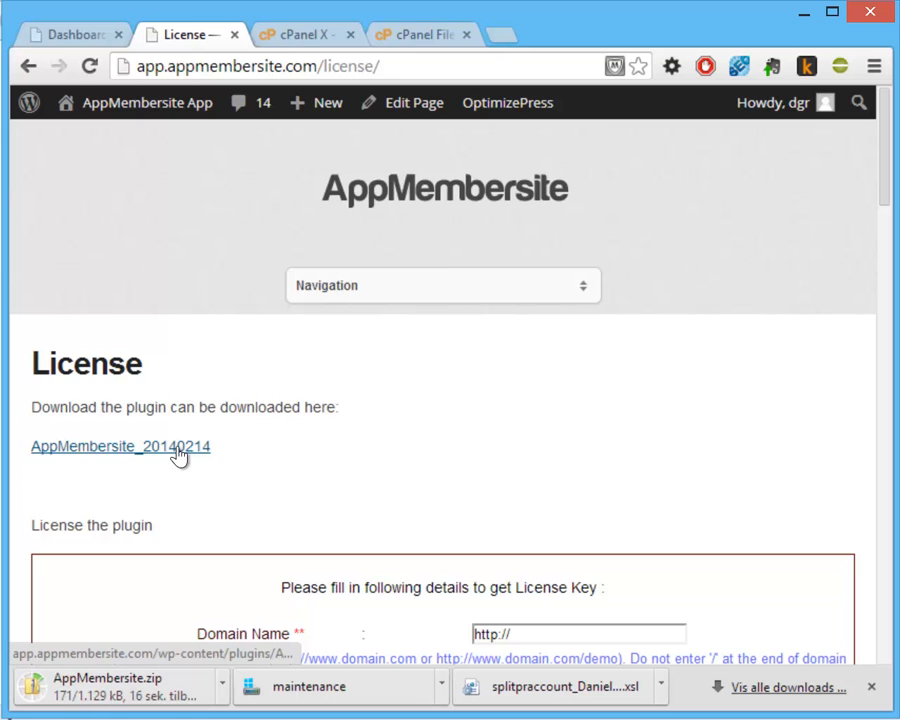
Go back to the PO Course WordPress admin and open the page for uploading a new plugin in .zip format
click(75, 38)
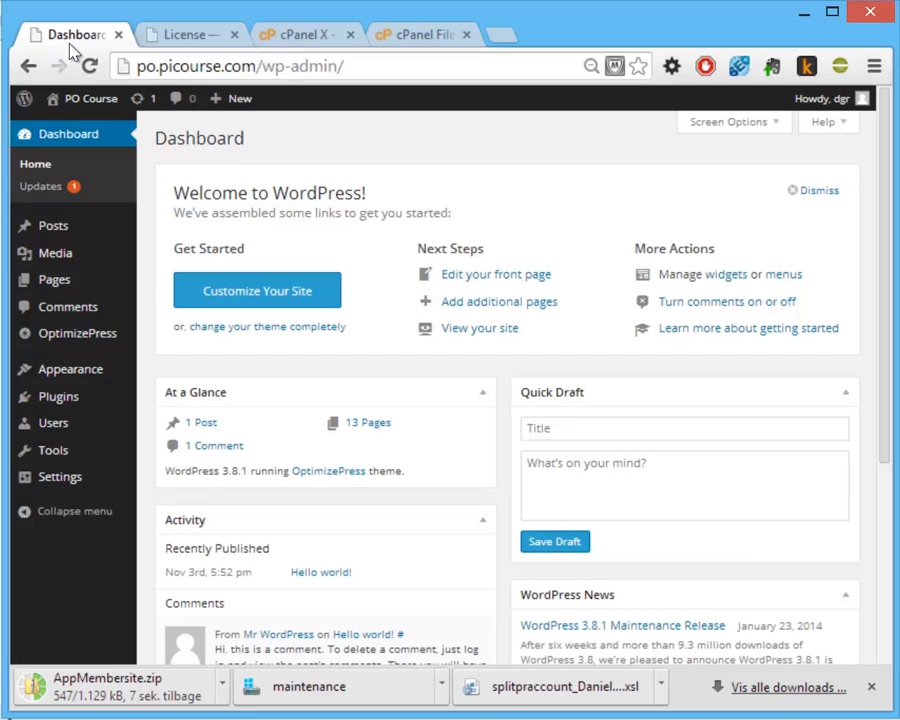
mouse_move(75, 388)
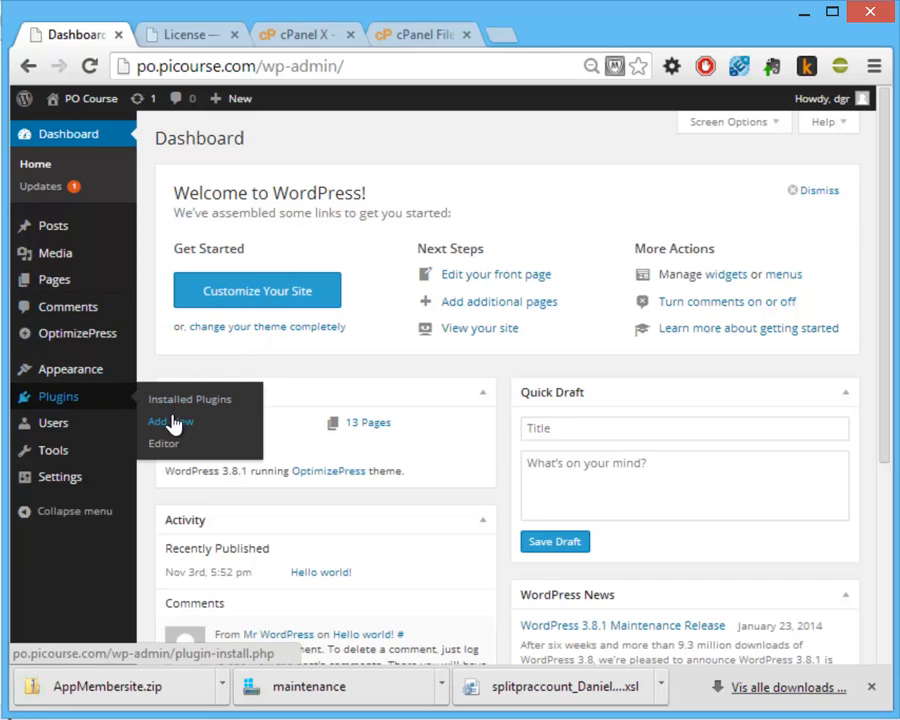
click(178, 425)
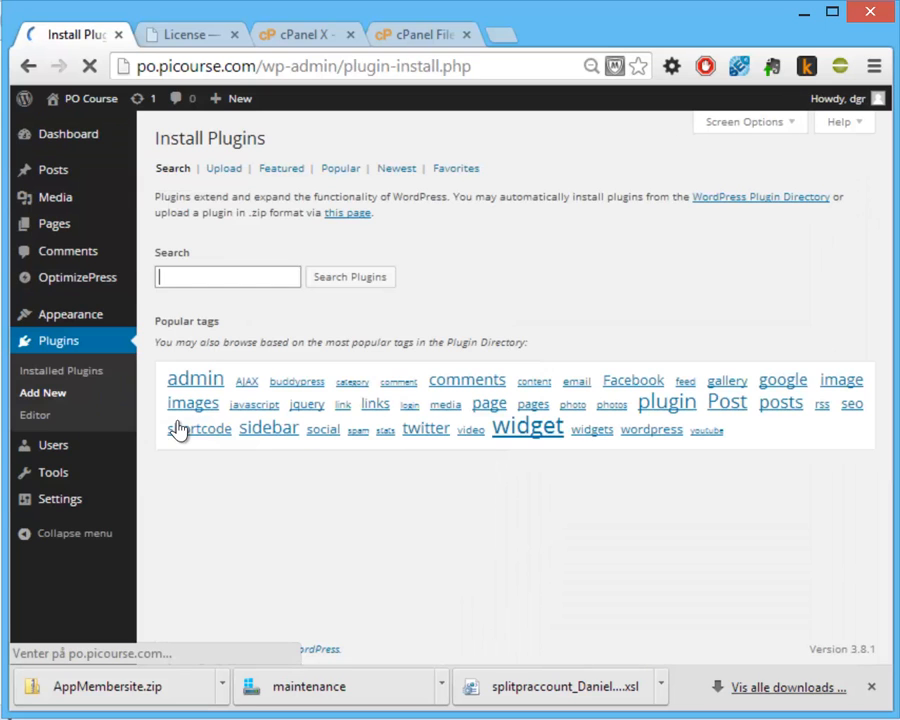
click(224, 172)
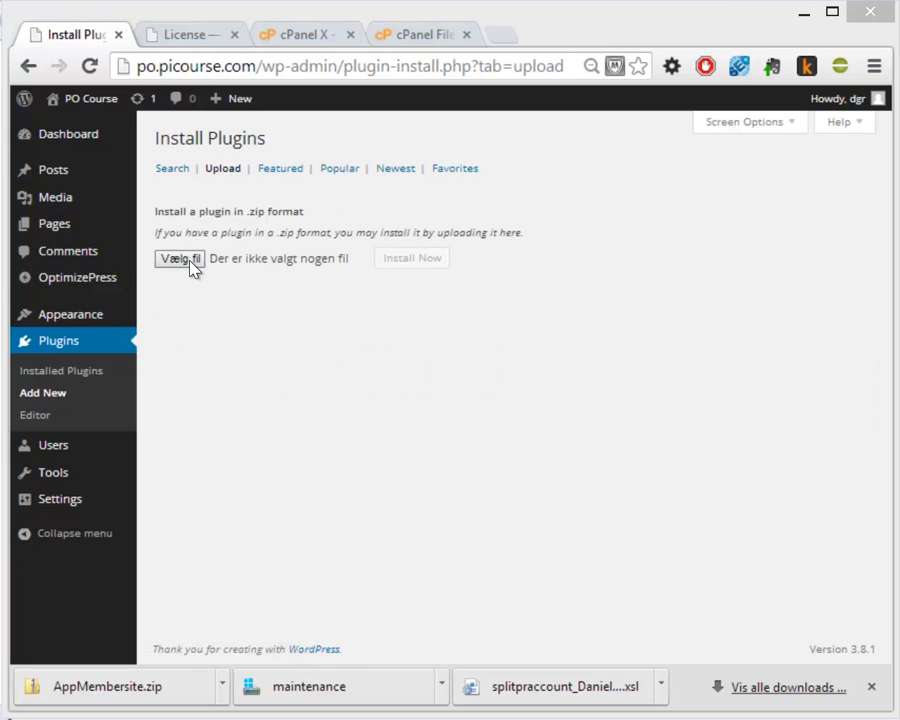
Choose AppMembersite.zip from the Overførsler folder and install it as a plugin
click(180, 259)
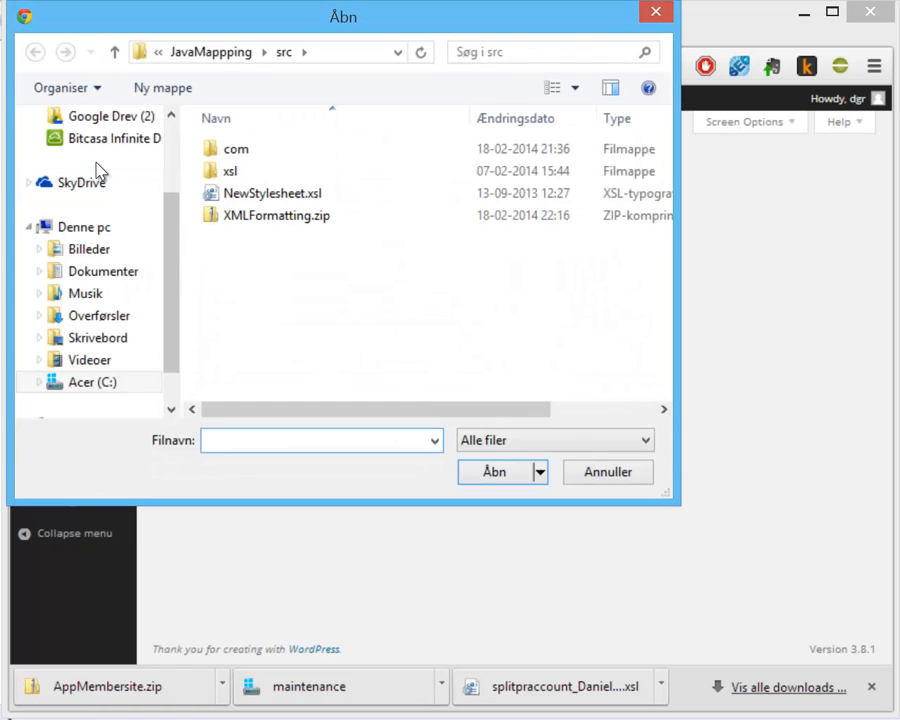
scroll(173, 172, up, 2)
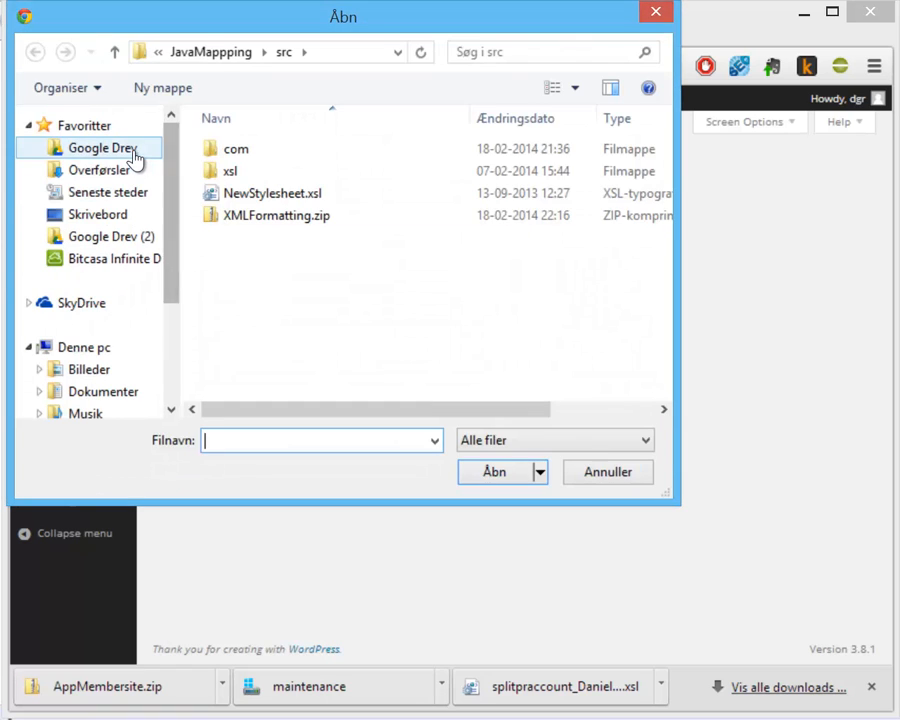
click(132, 152)
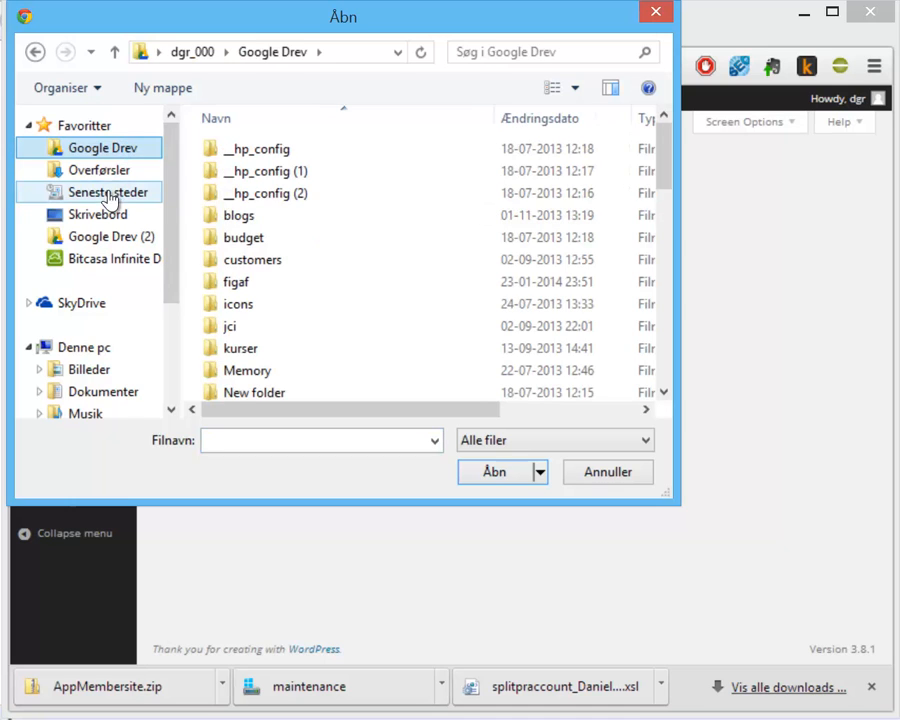
click(114, 174)
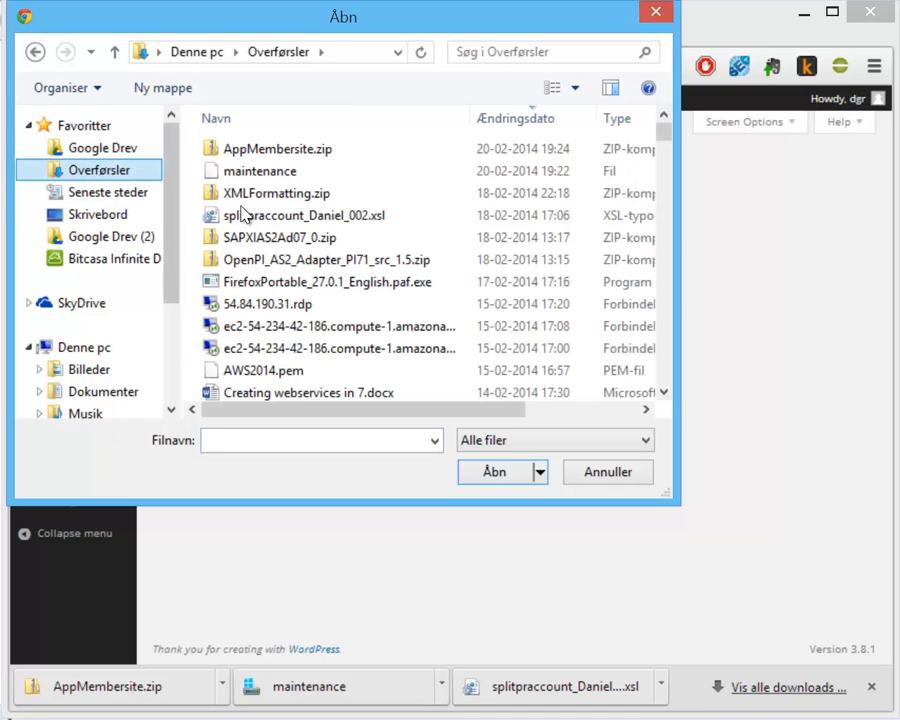
click(298, 157)
key(Escape)
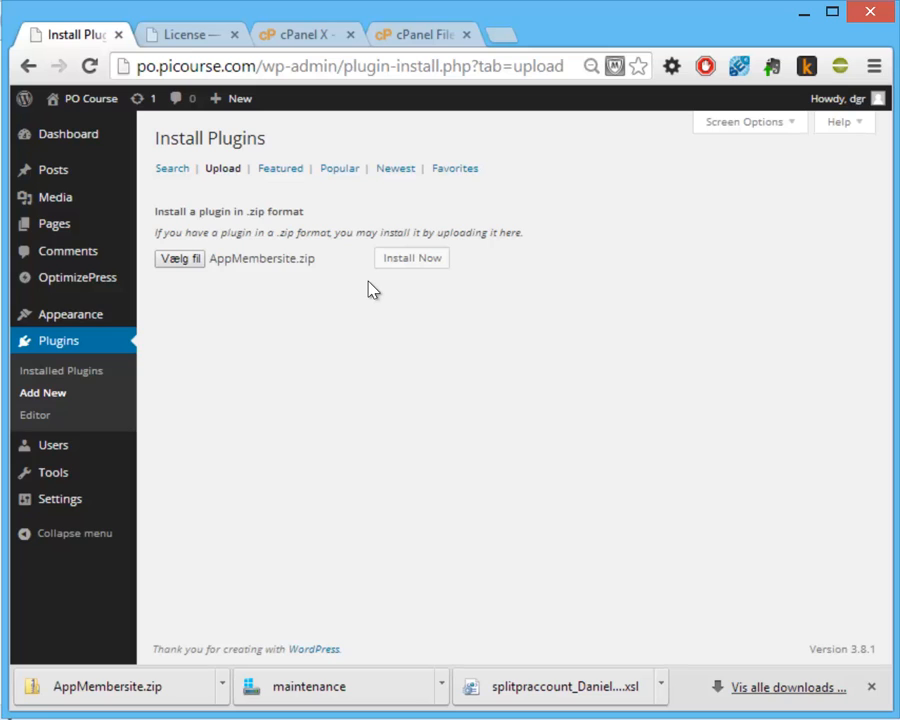
click(404, 261)
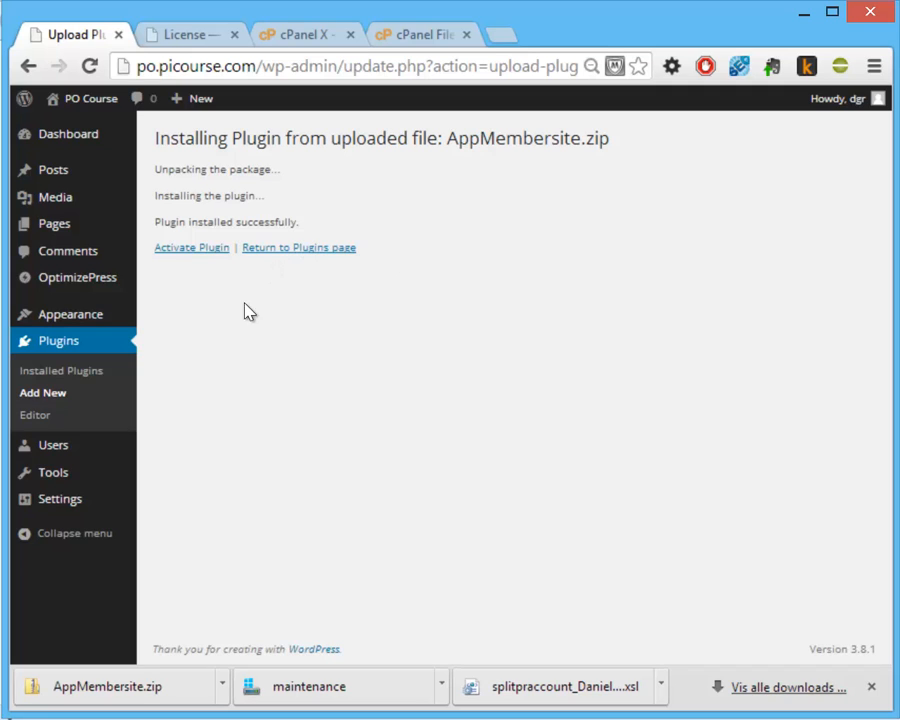
Activate the installed AppMembersite plugin and open its licensing page
click(196, 249)
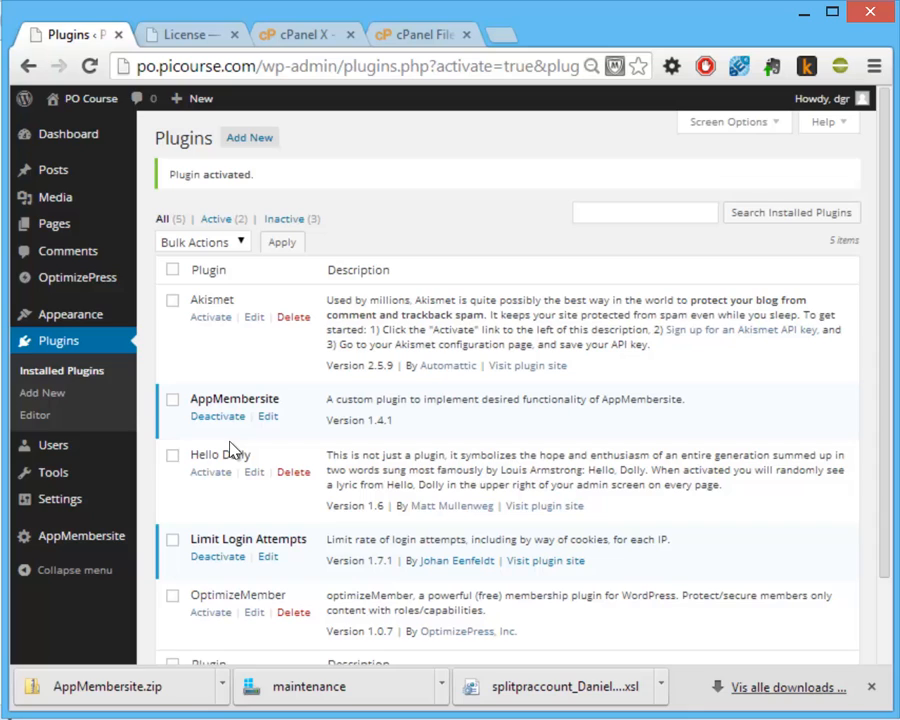
mouse_move(108, 540)
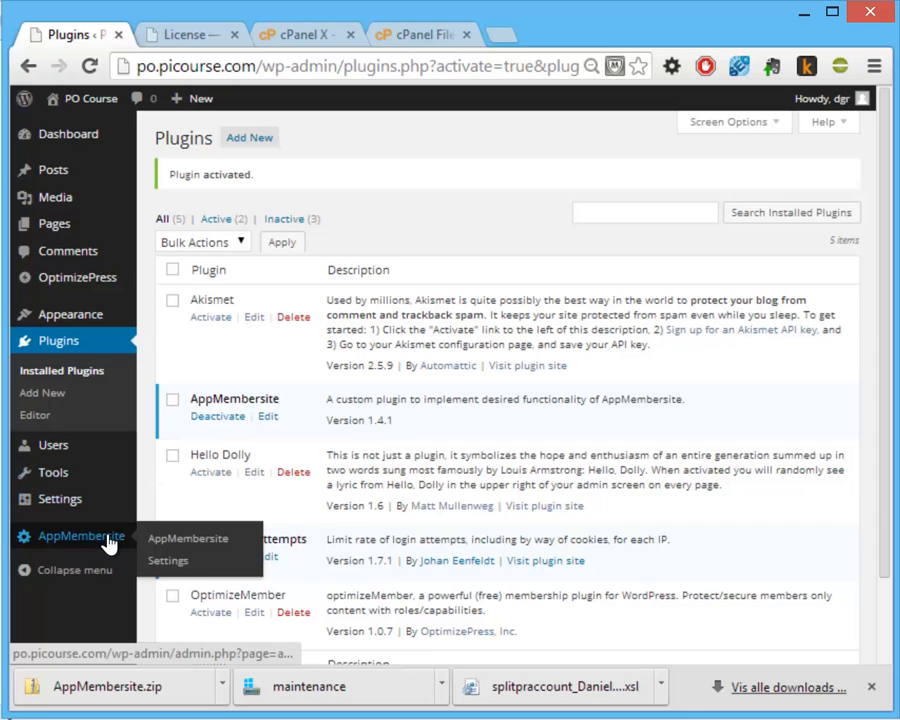
click(108, 540)
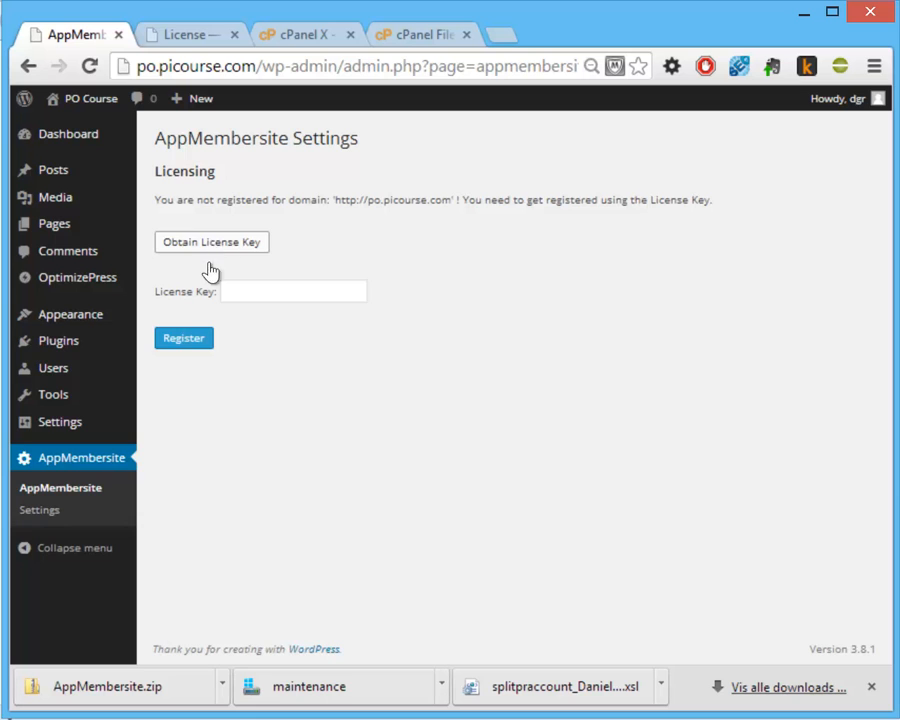
click(195, 247)
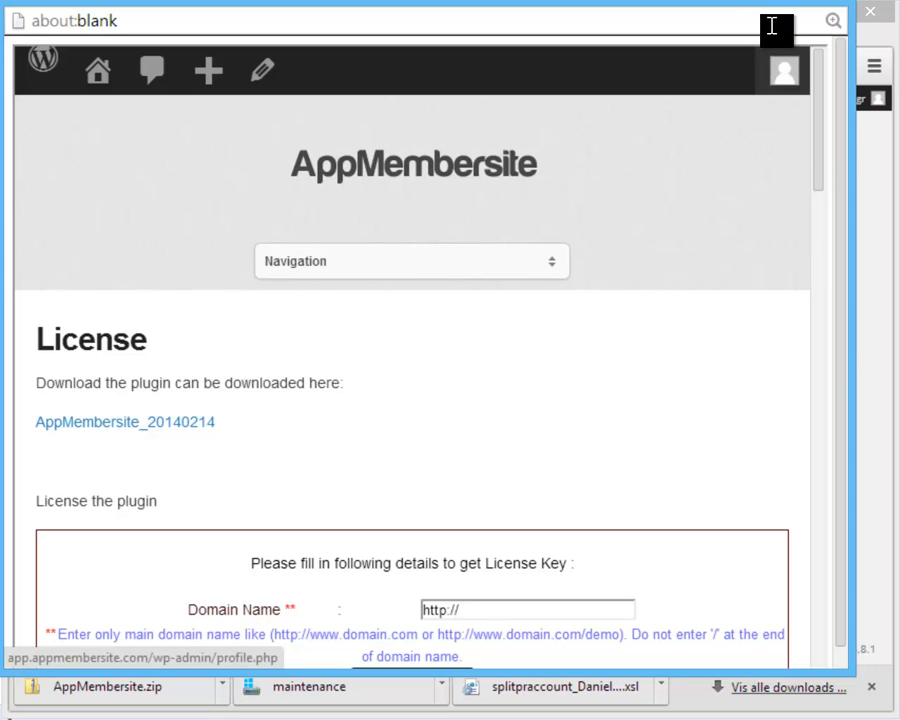
drag(711, 5, 716, 36)
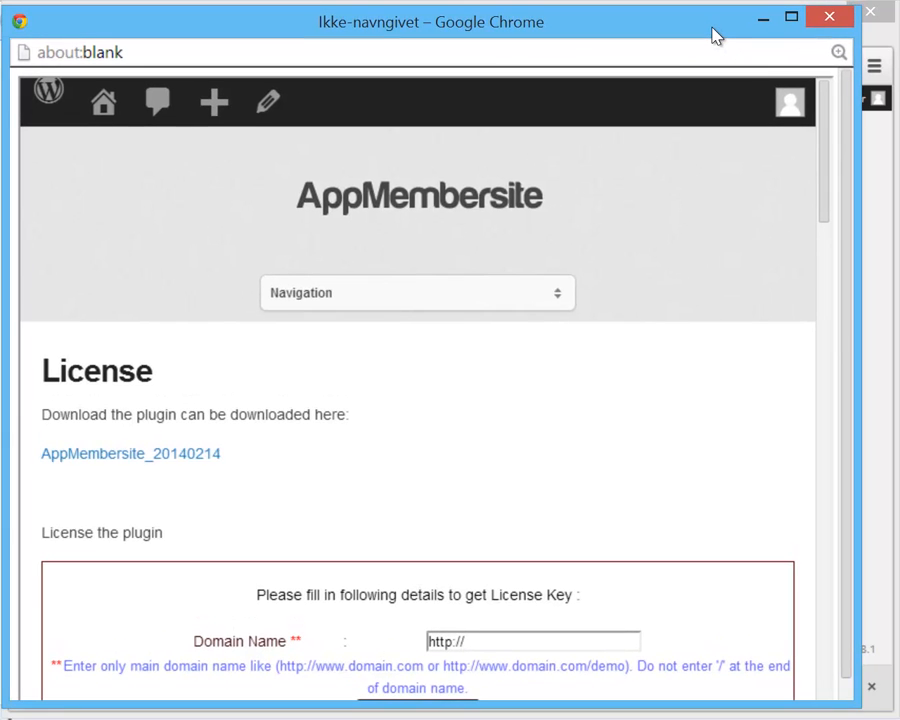
key(alt+Tab)
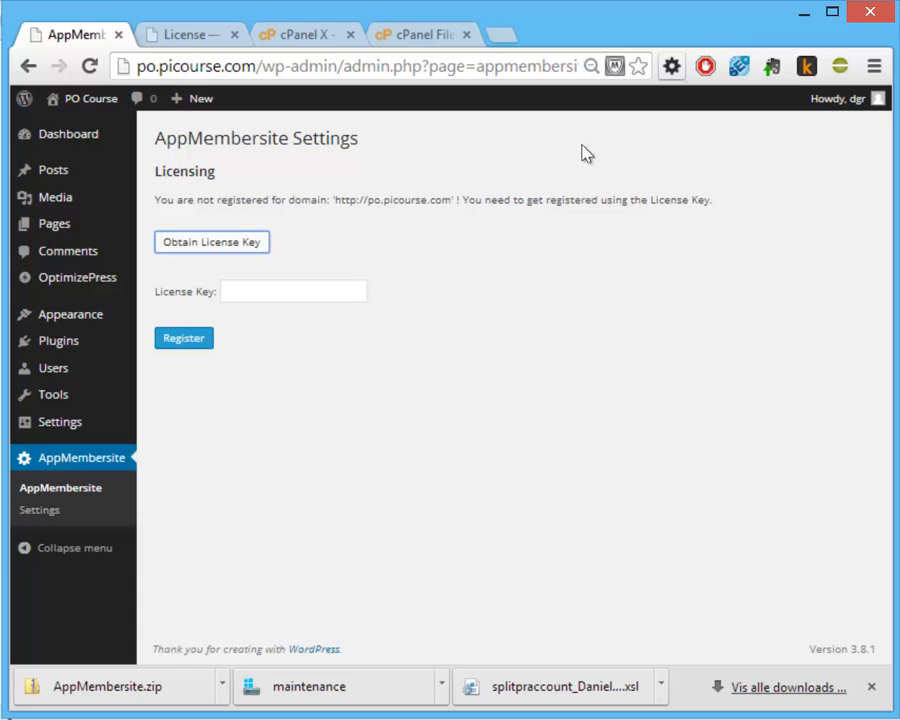
drag(456, 205, 339, 206)
key(ctrl+c)
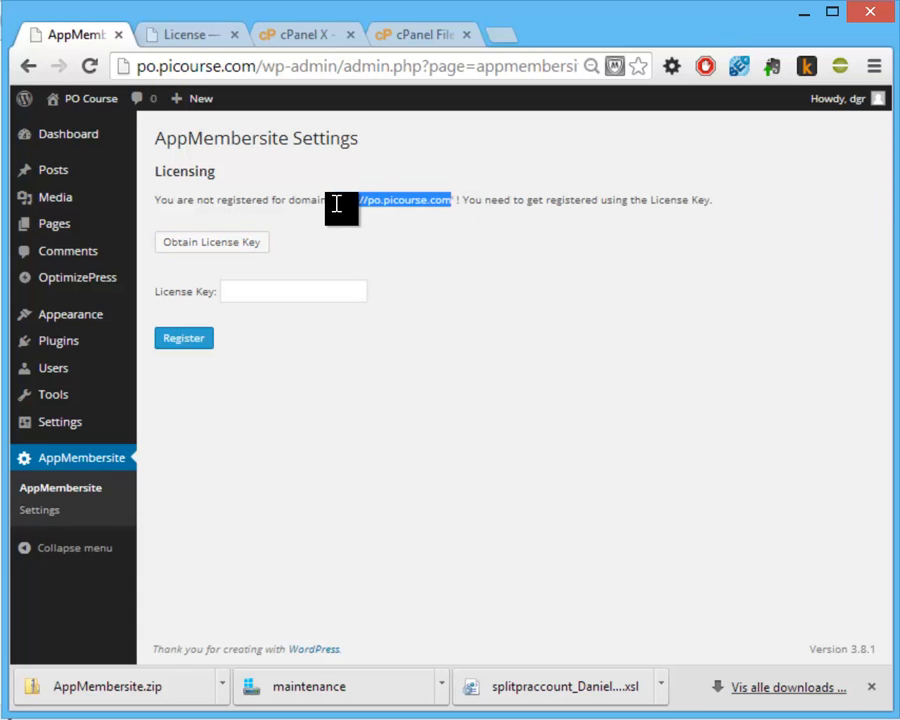
click(193, 38)
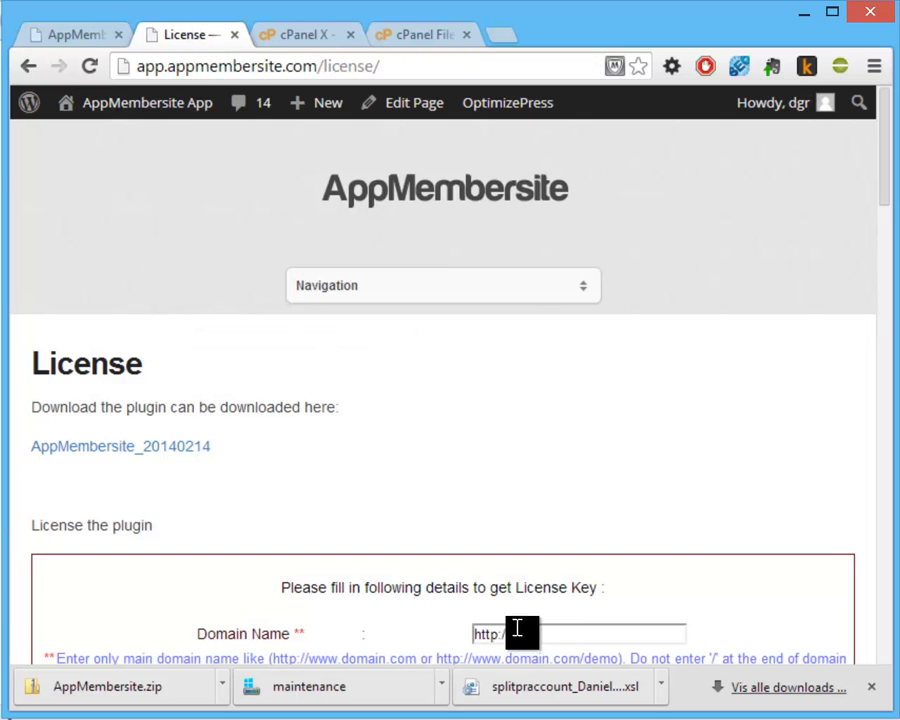
drag(526, 629, 410, 630)
key(ctrl+v)
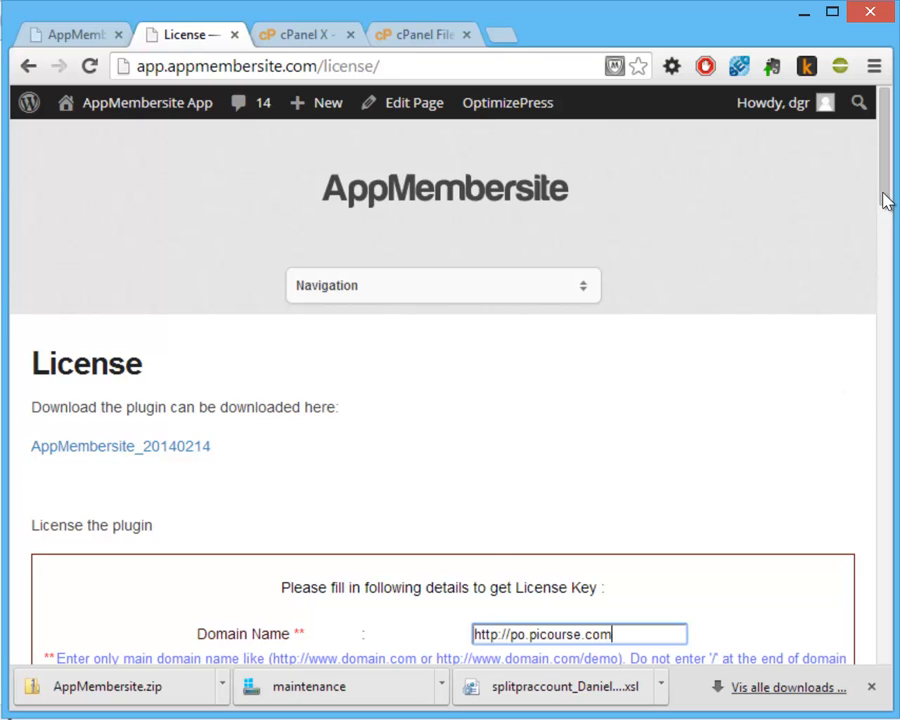
drag(884, 195, 886, 252)
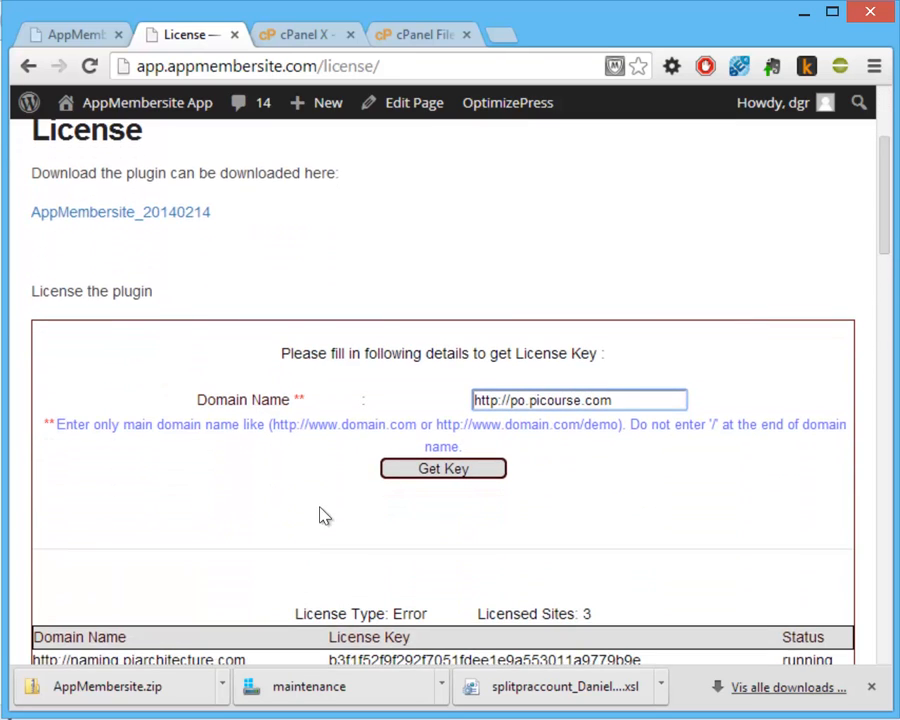
click(426, 472)
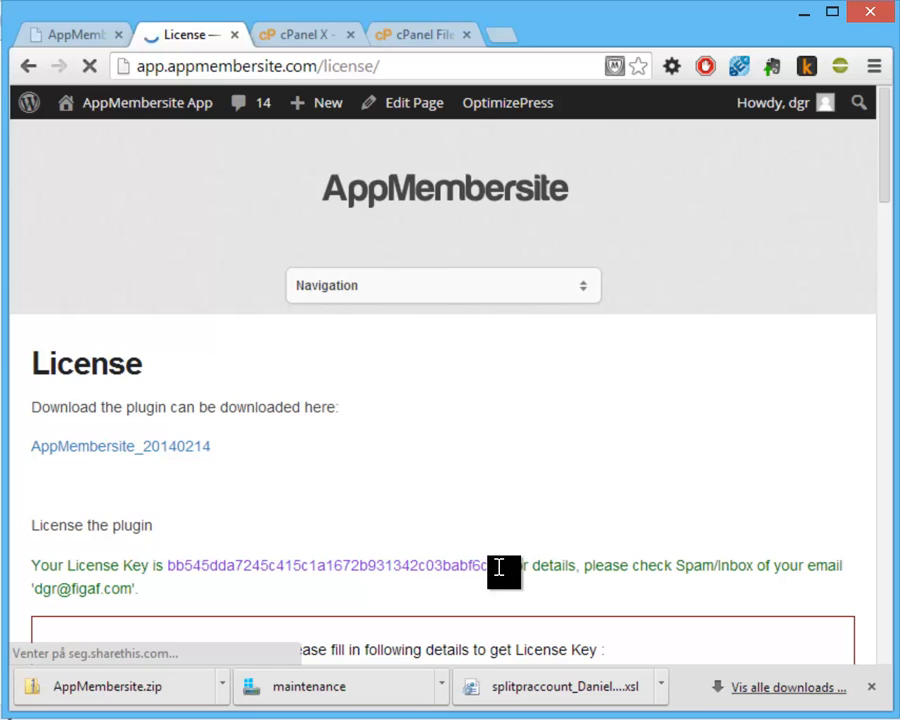
Copy the issued license key, register the plugin with it in the License Key field, and reload the AppMembersite page
drag(500, 568, 173, 564)
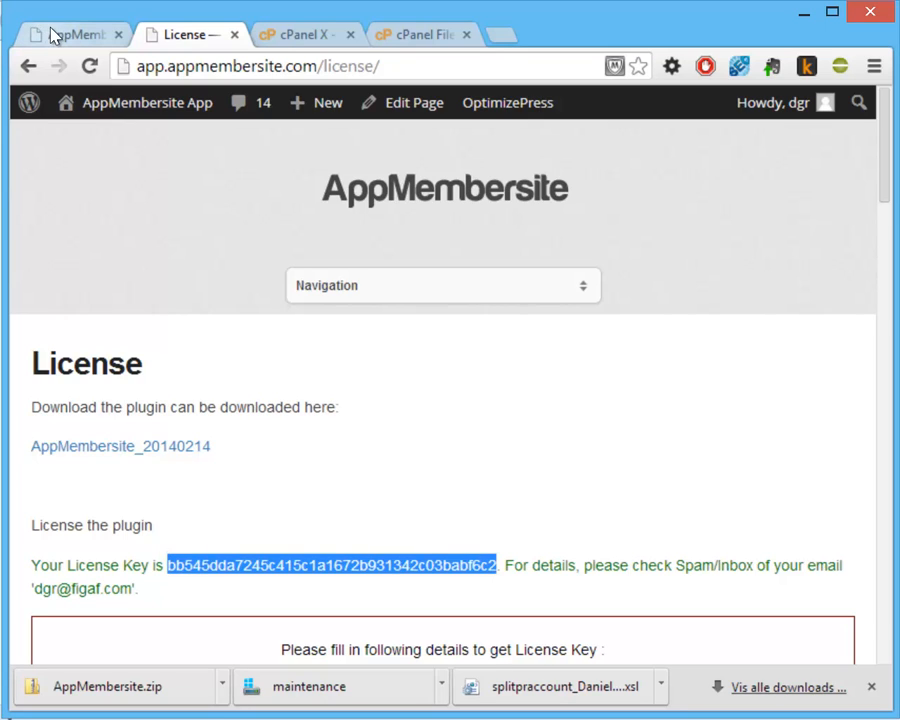
click(55, 35)
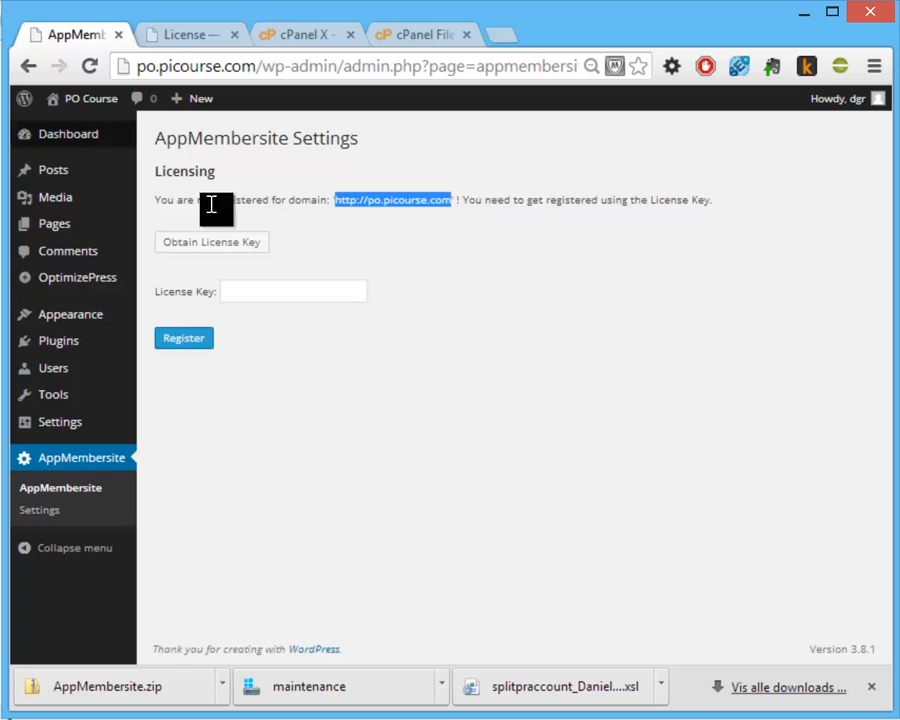
click(269, 299)
key(ctrl+v)
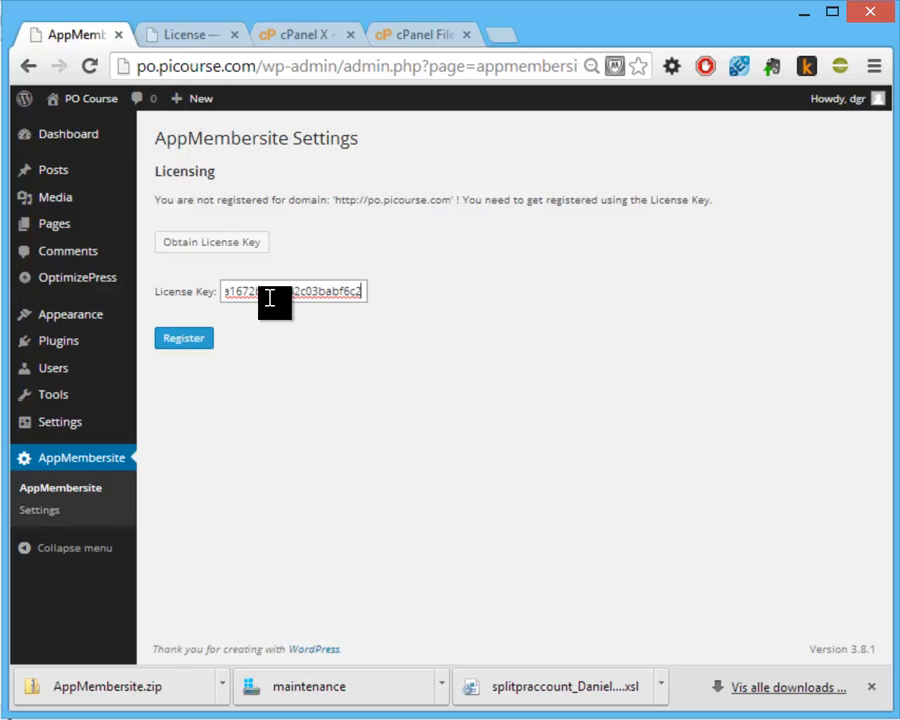
click(194, 343)
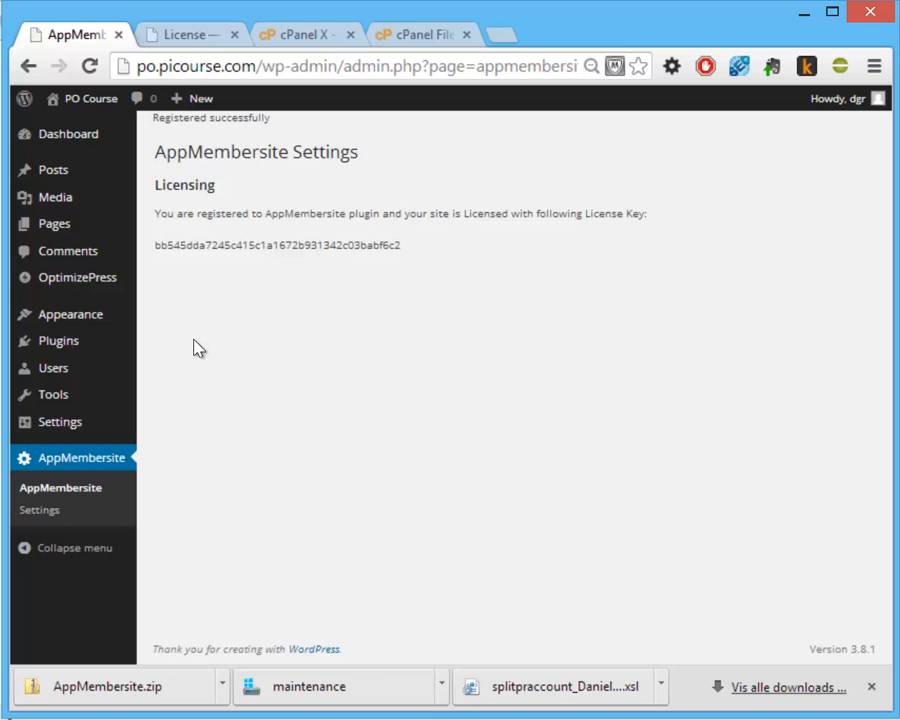
click(67, 466)
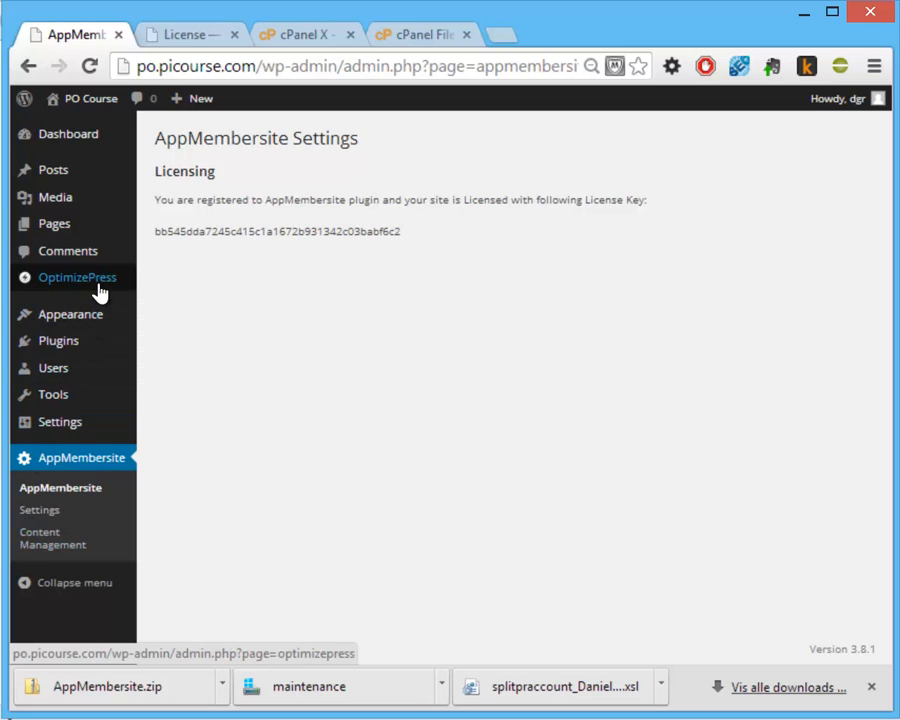
Start a new page in the OptimizePress Page Builder and name it "Membership Site Template"
mouse_move(100, 291)
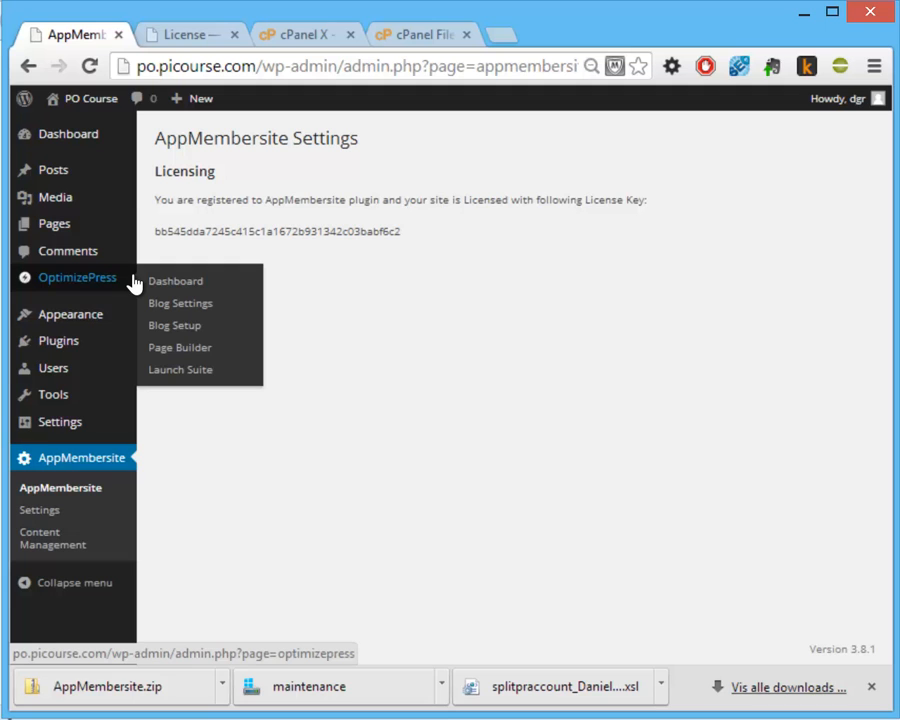
click(177, 350)
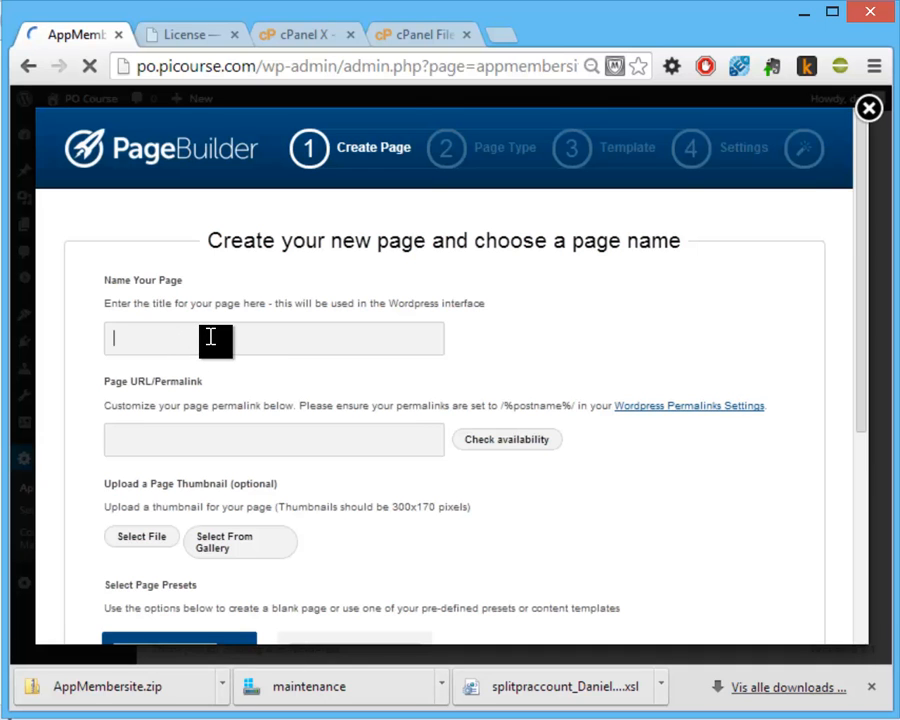
text(Members)
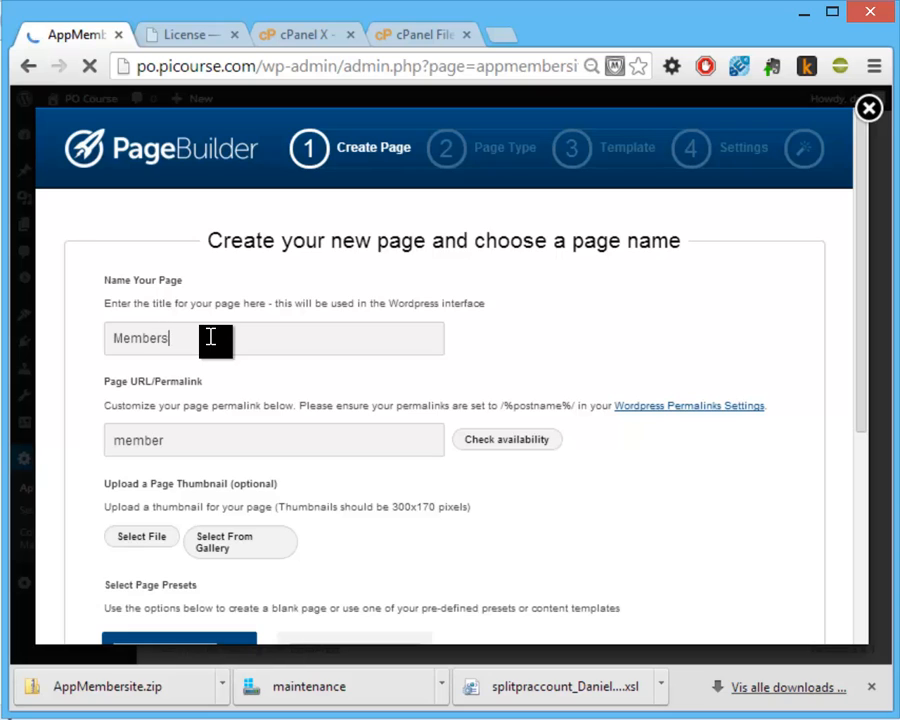
text(hip Site)
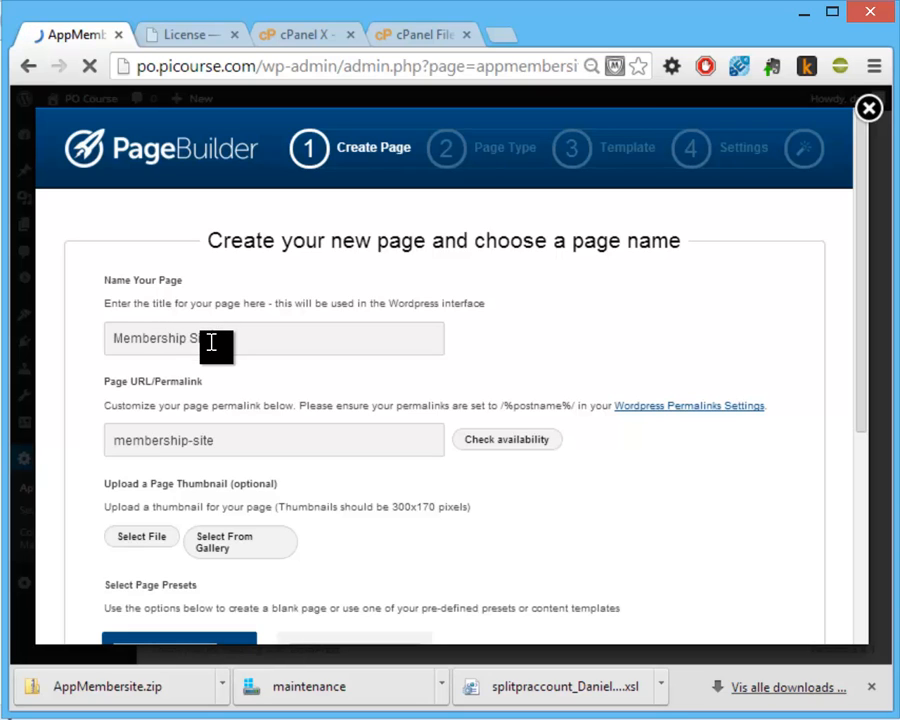
text( Tempat)
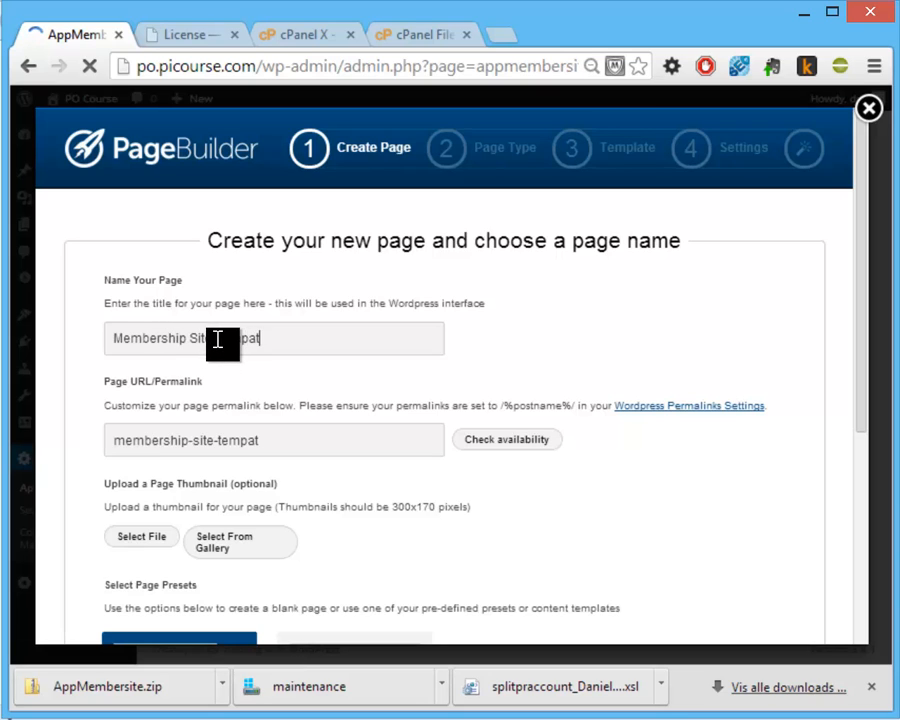
key(BackSpace)
key(BackSpace)
key(BackSpace)
text(plate)
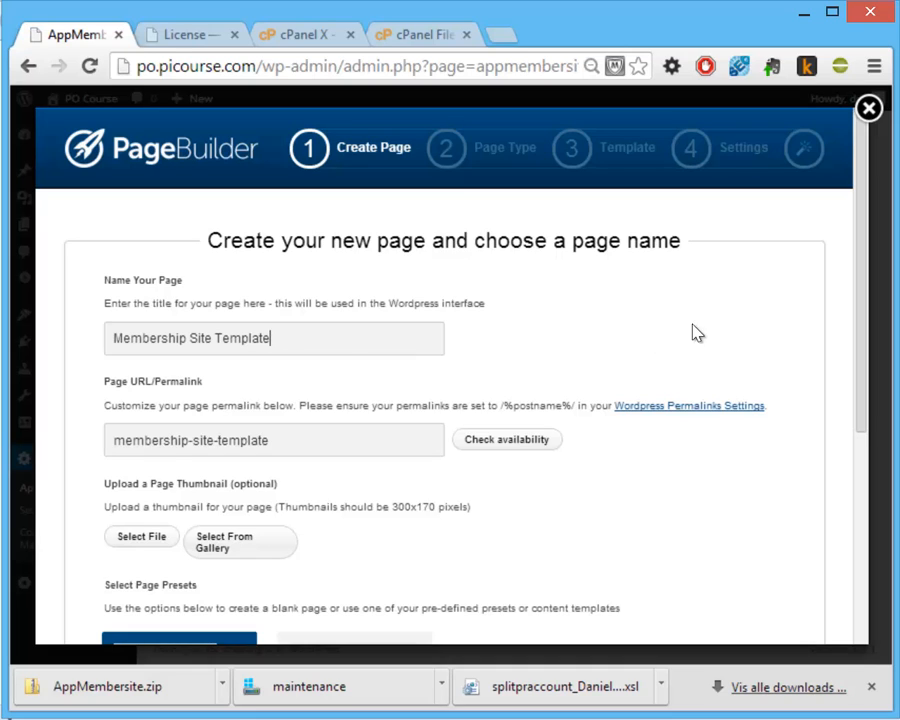
Base the new page on the "Boxed Style Membership Lesson Page" content template and open it in the LiveEditor
drag(858, 305, 850, 504)
click(318, 362)
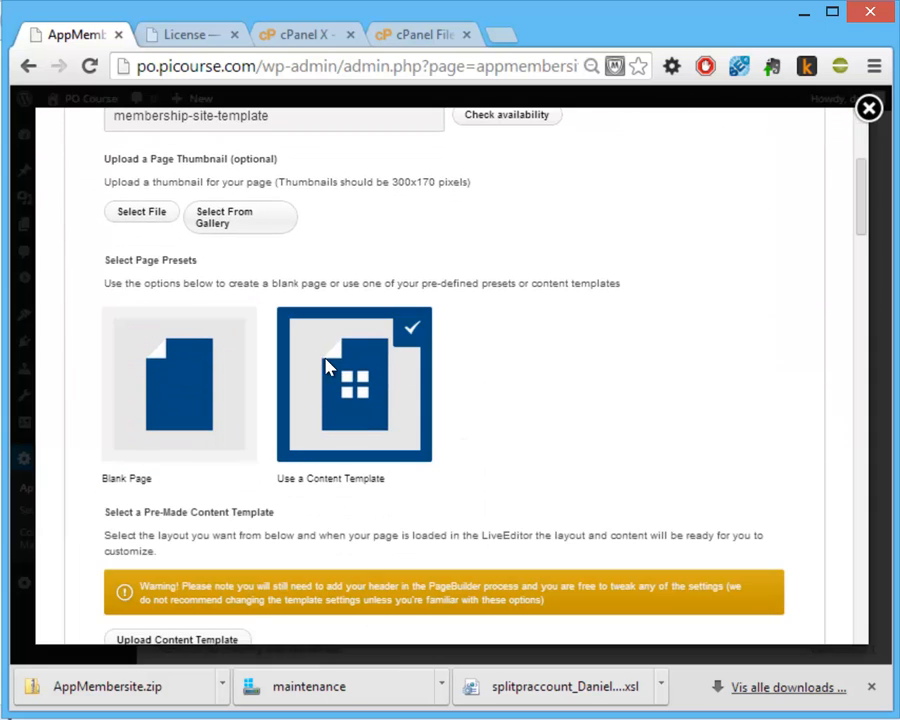
drag(862, 218, 856, 340)
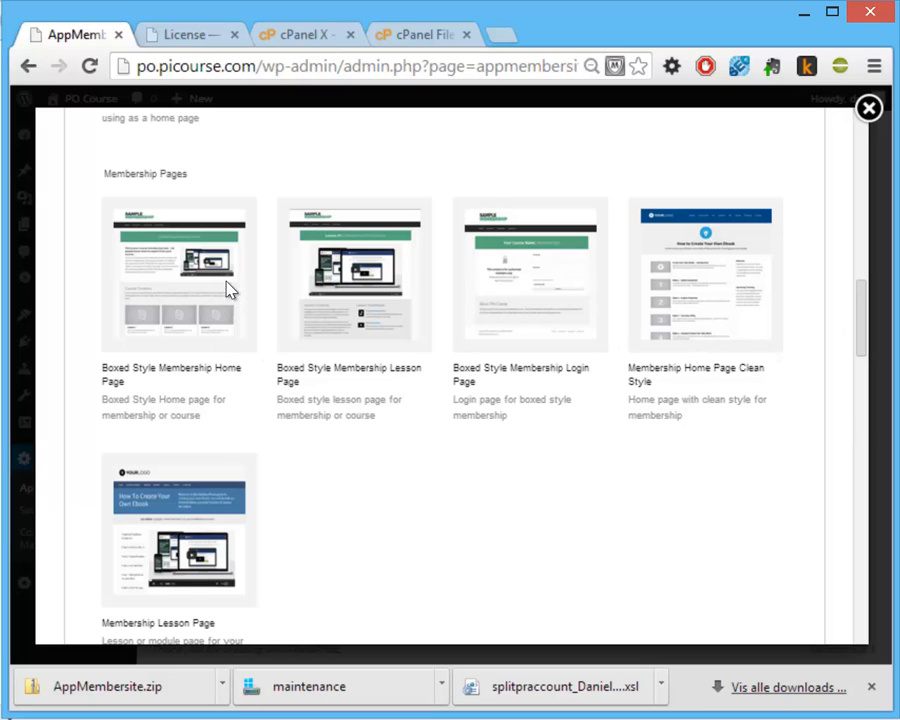
click(362, 300)
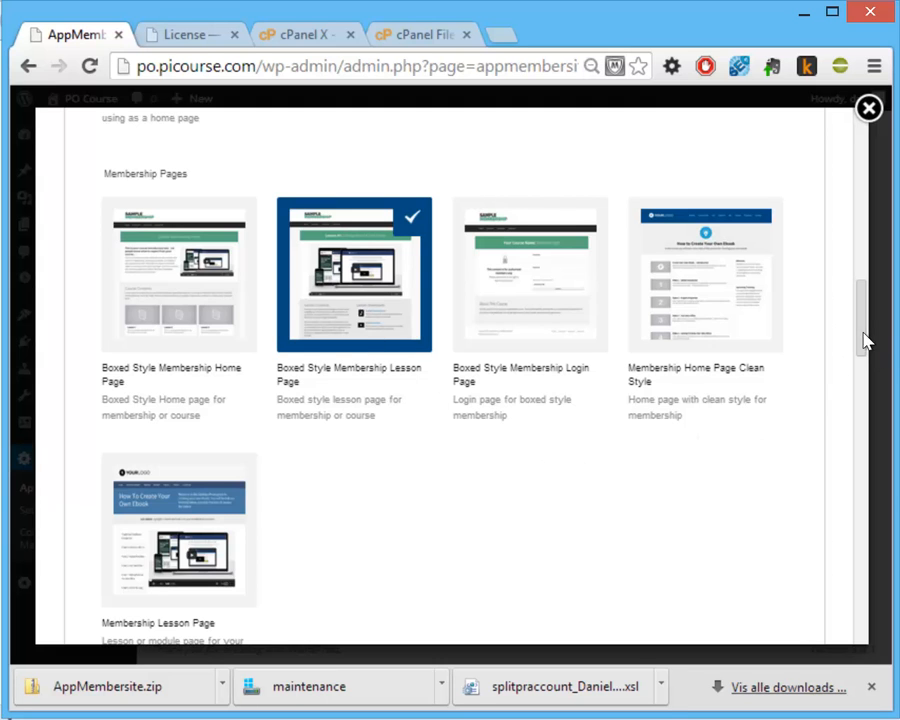
drag(866, 340, 810, 650)
click(770, 612)
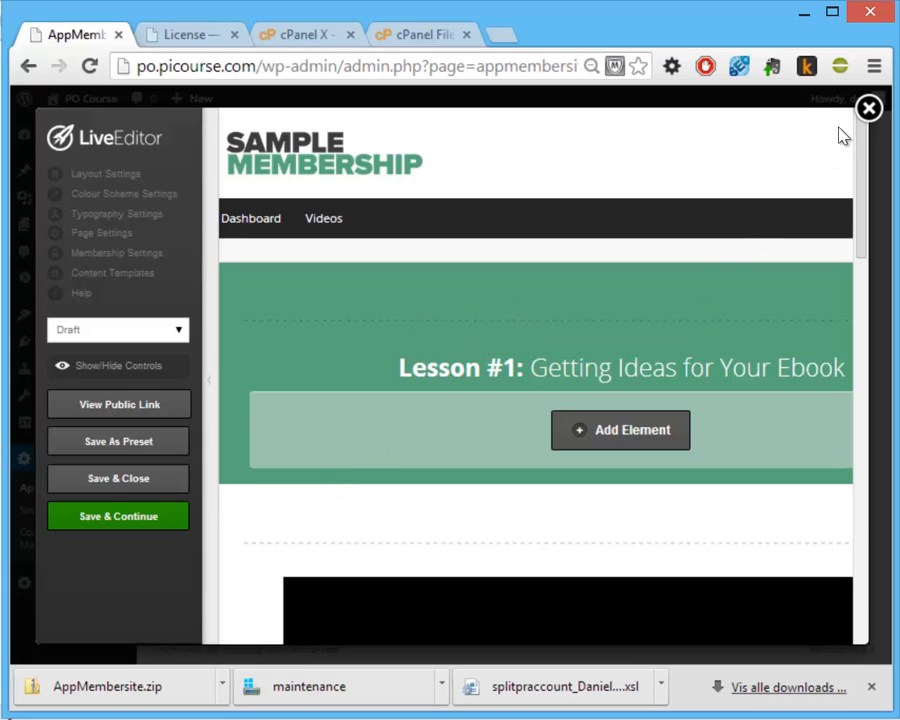
Replace the lesson headline text in the green header row with the placeholder [TITLE] and update the element
click(874, 66)
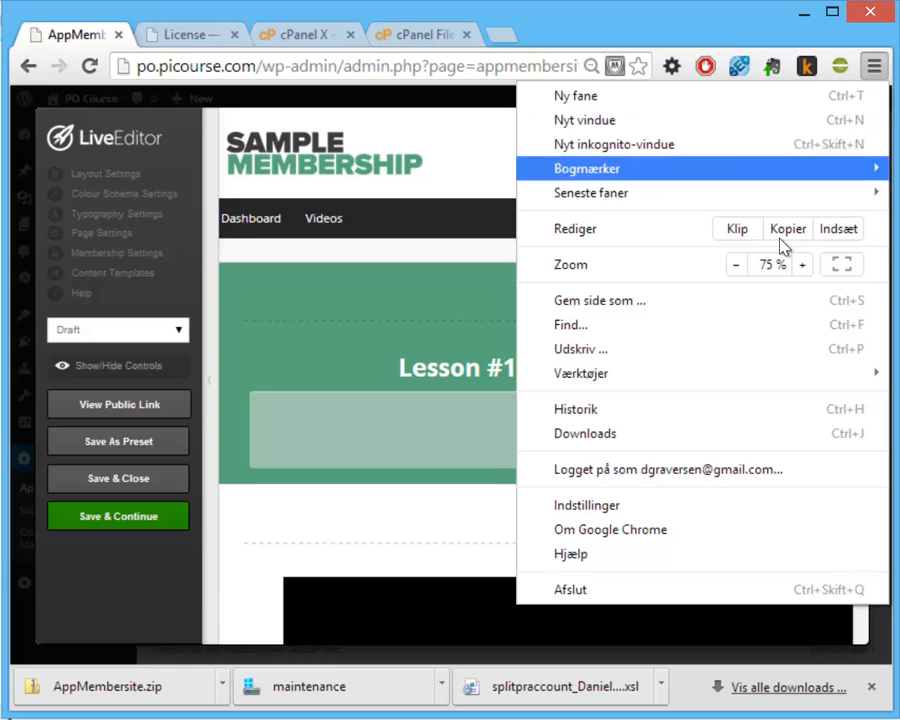
click(735, 265)
click(735, 265)
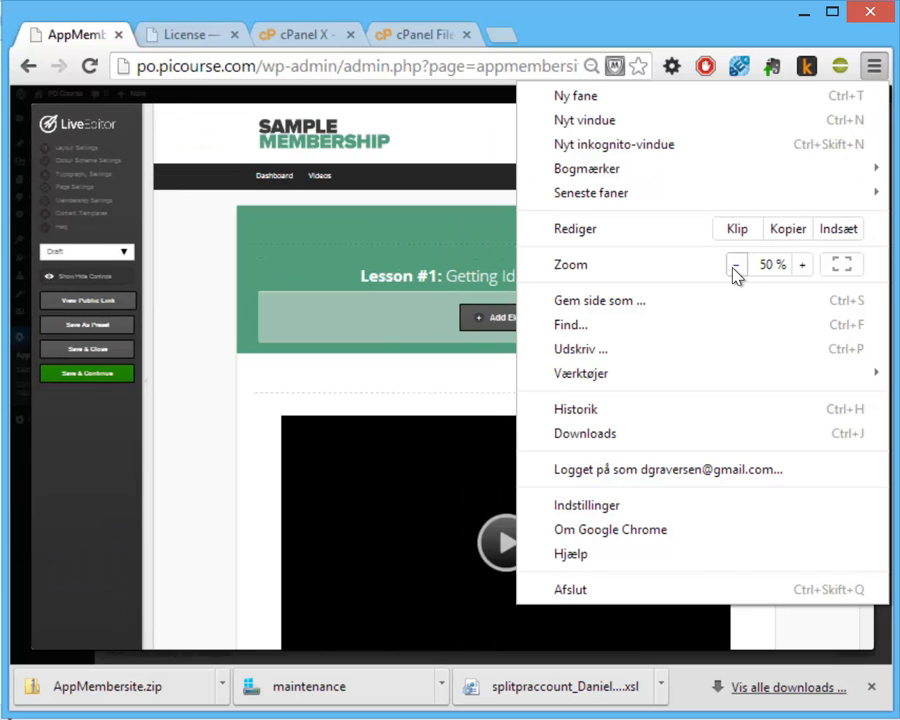
click(390, 279)
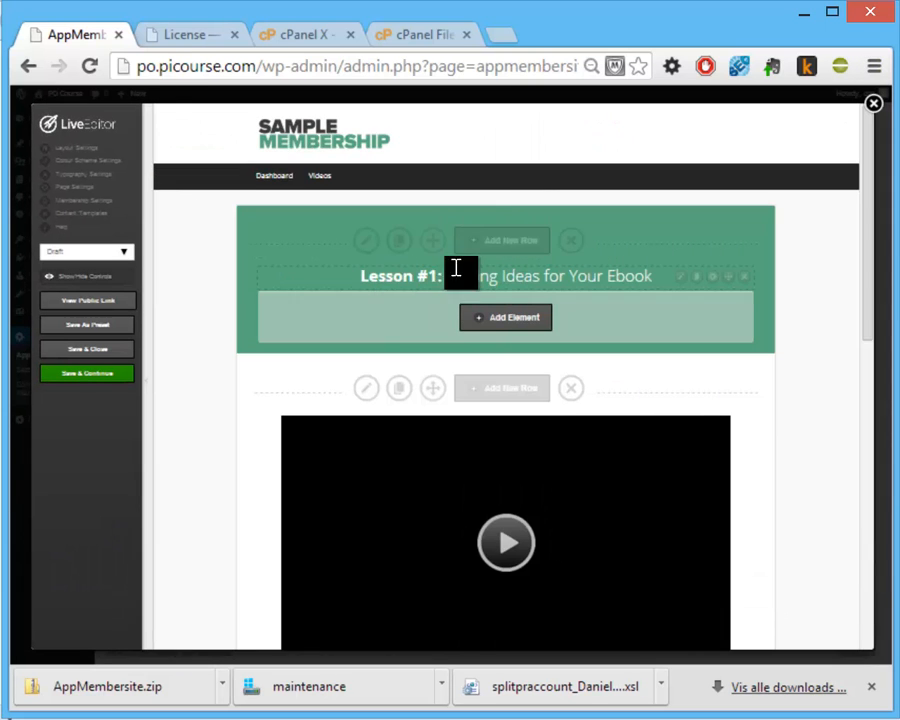
click(684, 281)
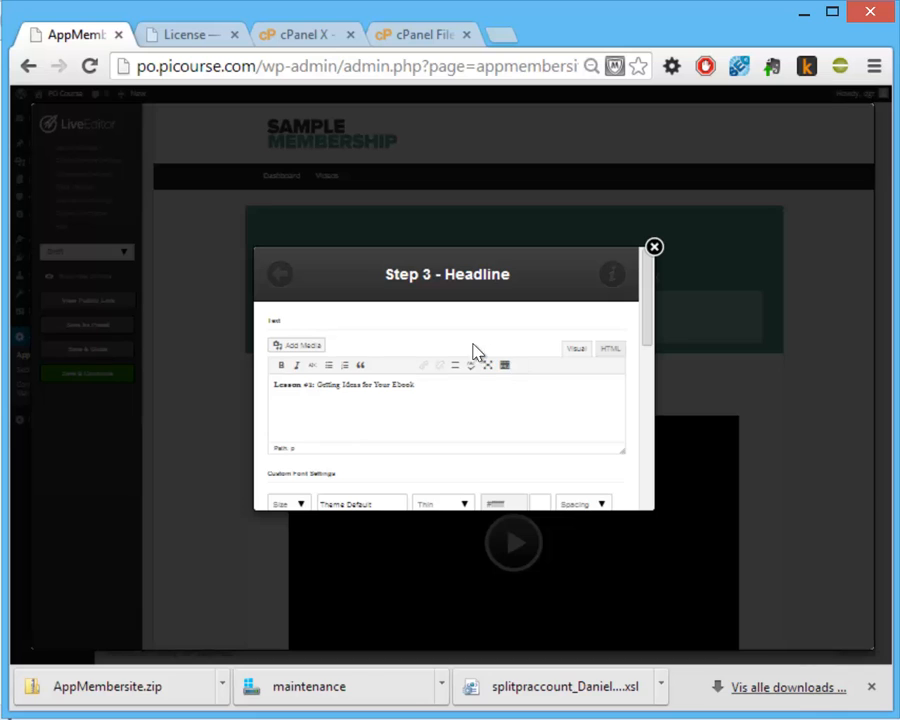
click(452, 388)
key(ctrl+a)
text(t)
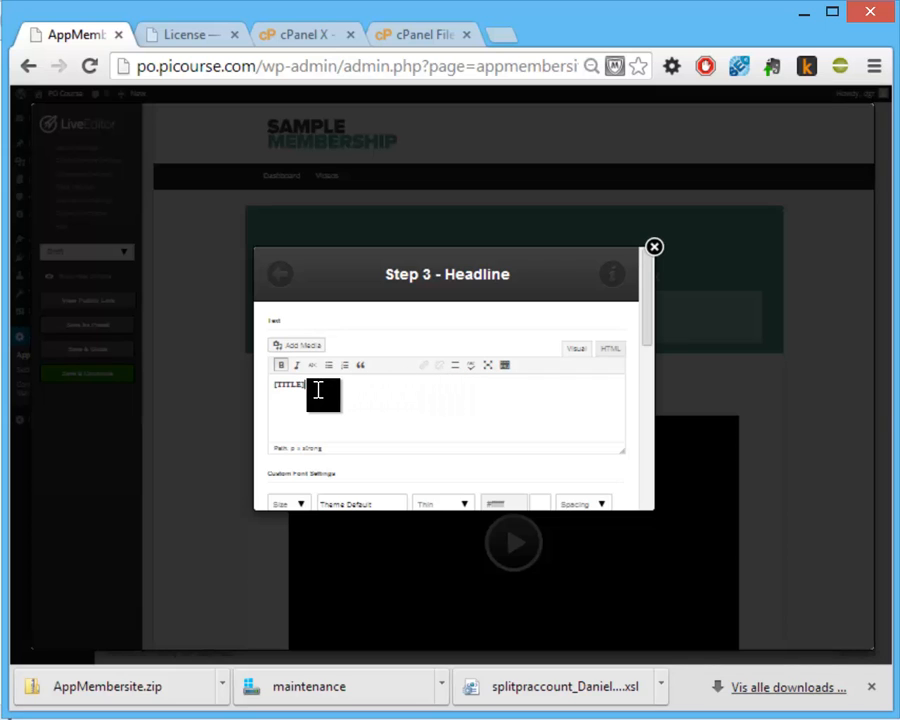
drag(647, 335, 660, 530)
click(608, 490)
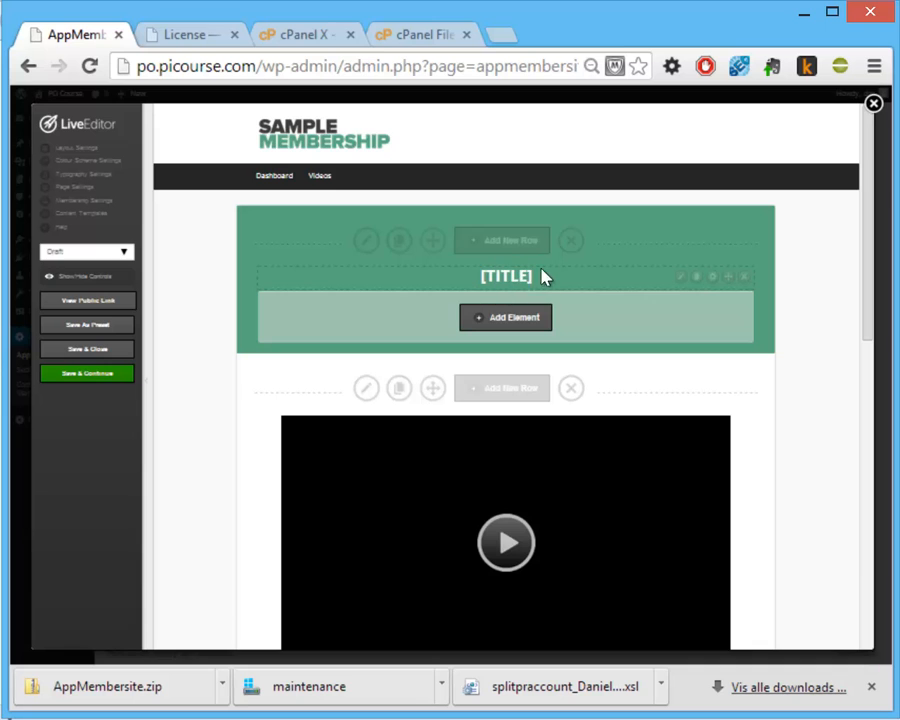
Replace the sample paragraphs under the Lesson Contents heading with the placeholder [CONTENT] and update the text block
drag(868, 234, 864, 321)
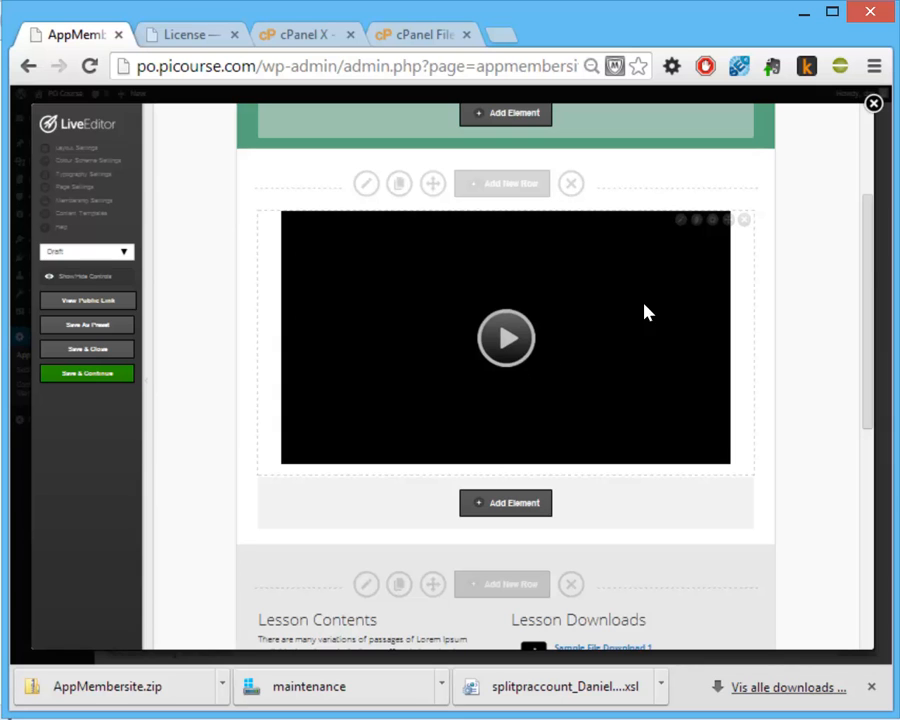
drag(868, 278, 866, 424)
mouse_move(428, 361)
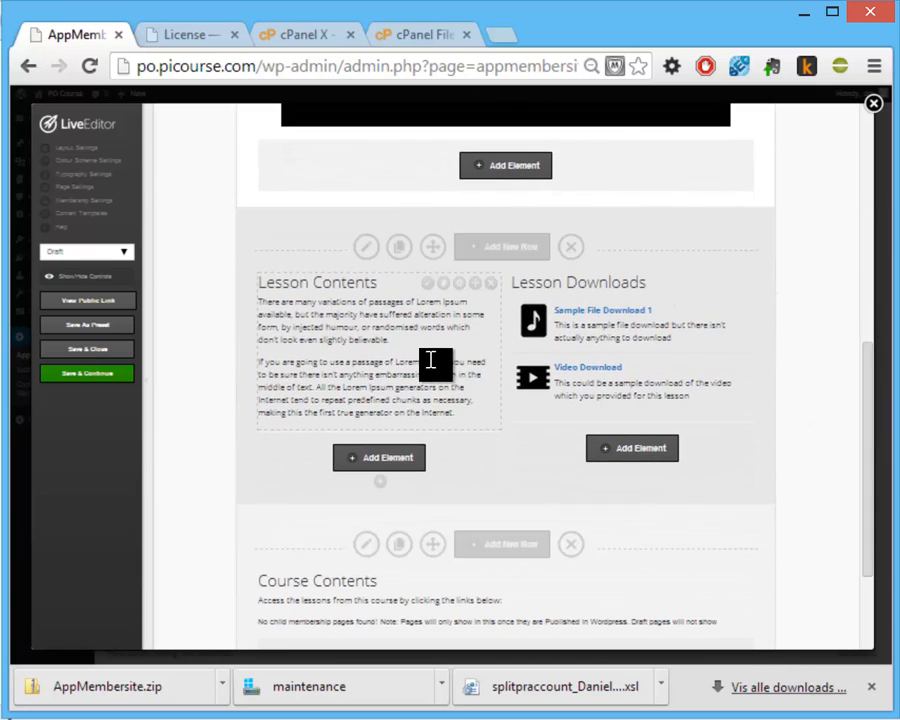
click(428, 286)
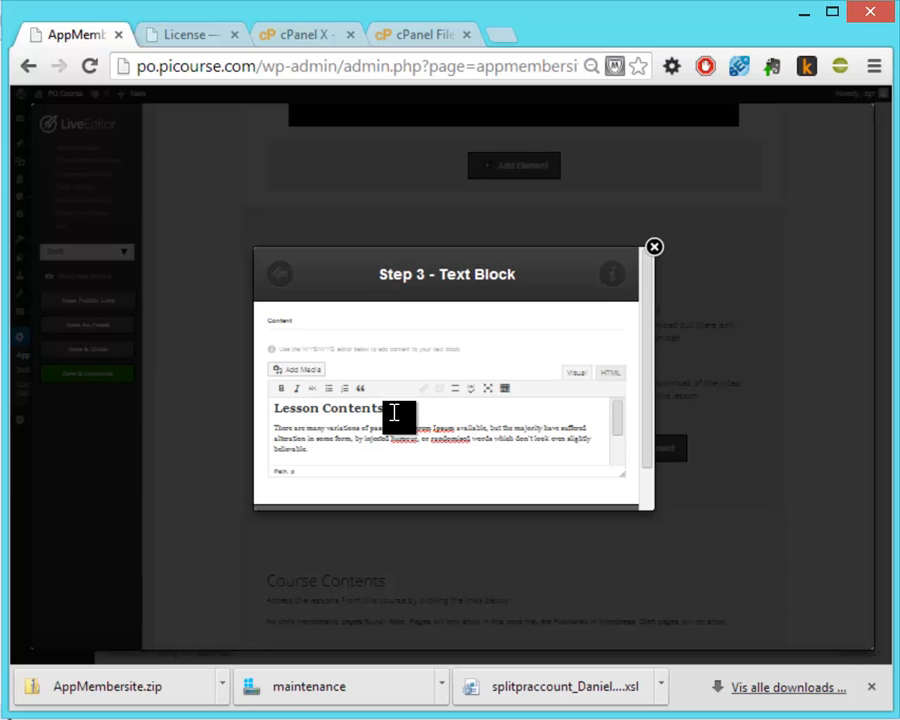
key(shift+Down)
key(shift+Down)
key(shift+Down)
key(shift+Down)
key(shift+Down)
key(shift+Down)
key(shift+Down)
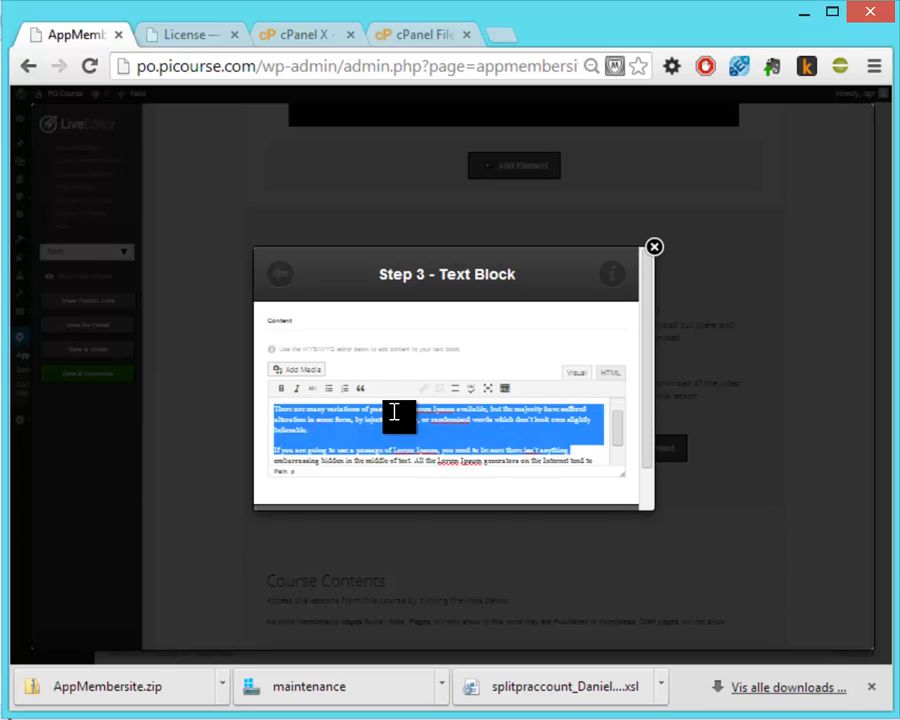
key(BackSpace)
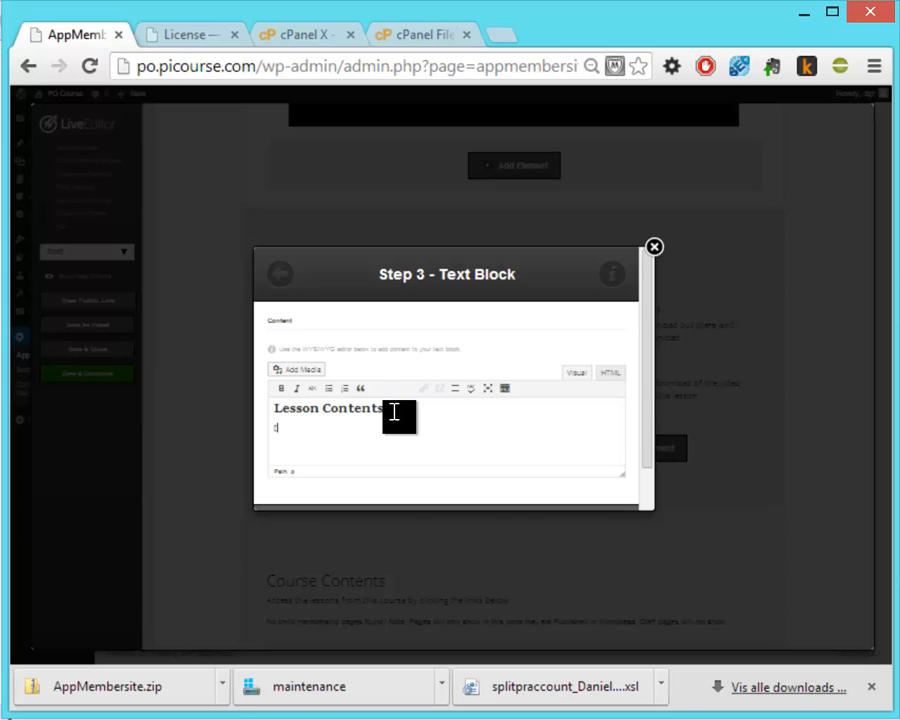
text([CONTENT)
drag(648, 390, 648, 497)
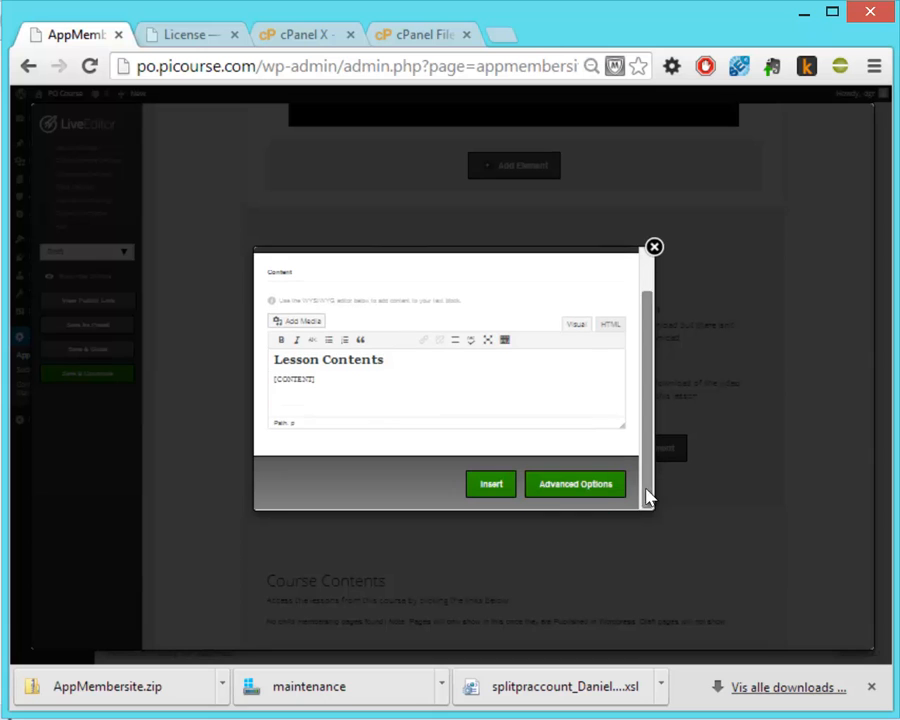
click(498, 488)
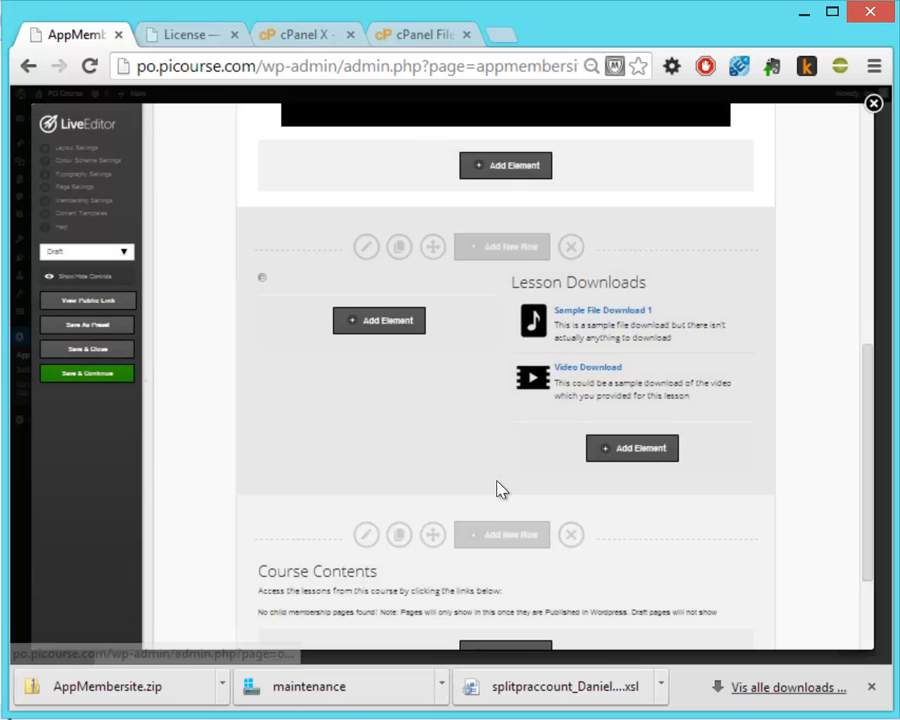
Delete the Lesson Downloads list and its heading, and remove the whole Course Contents row
mouse_move(638, 303)
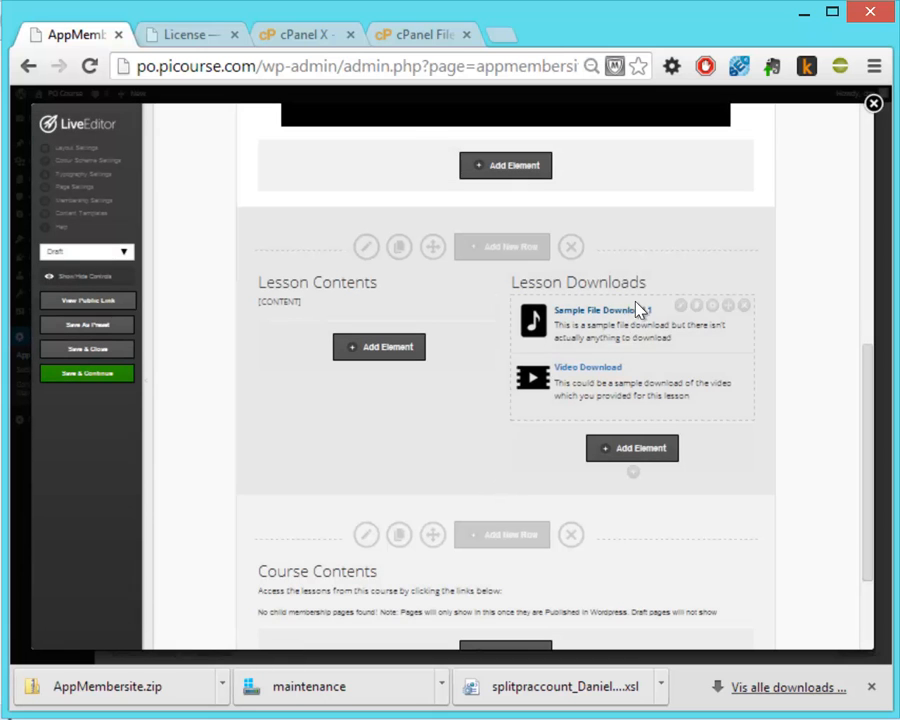
click(743, 307)
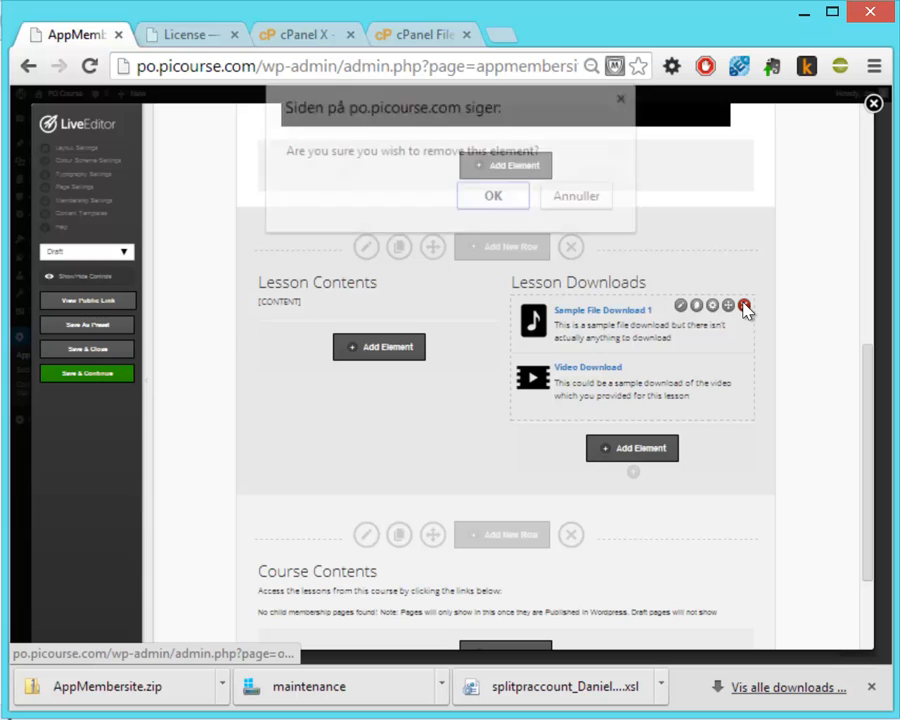
click(495, 197)
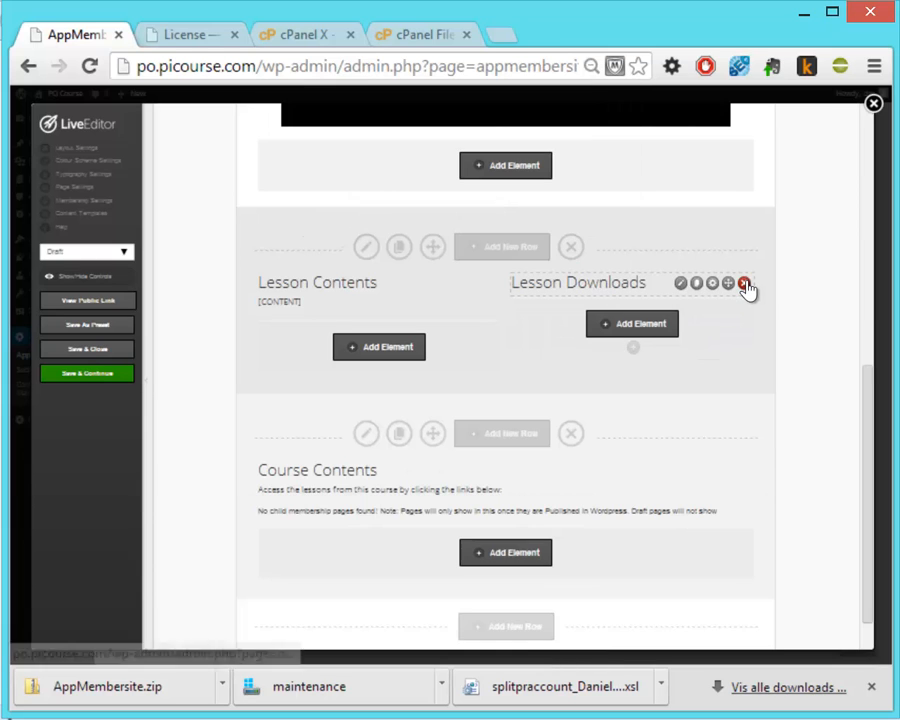
click(745, 285)
click(518, 202)
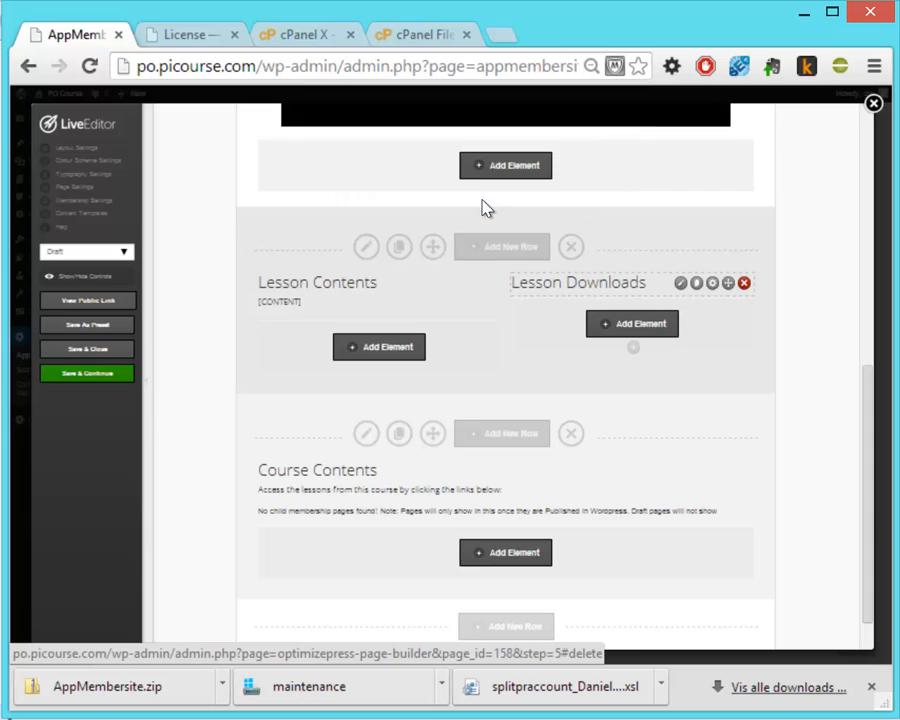
click(572, 436)
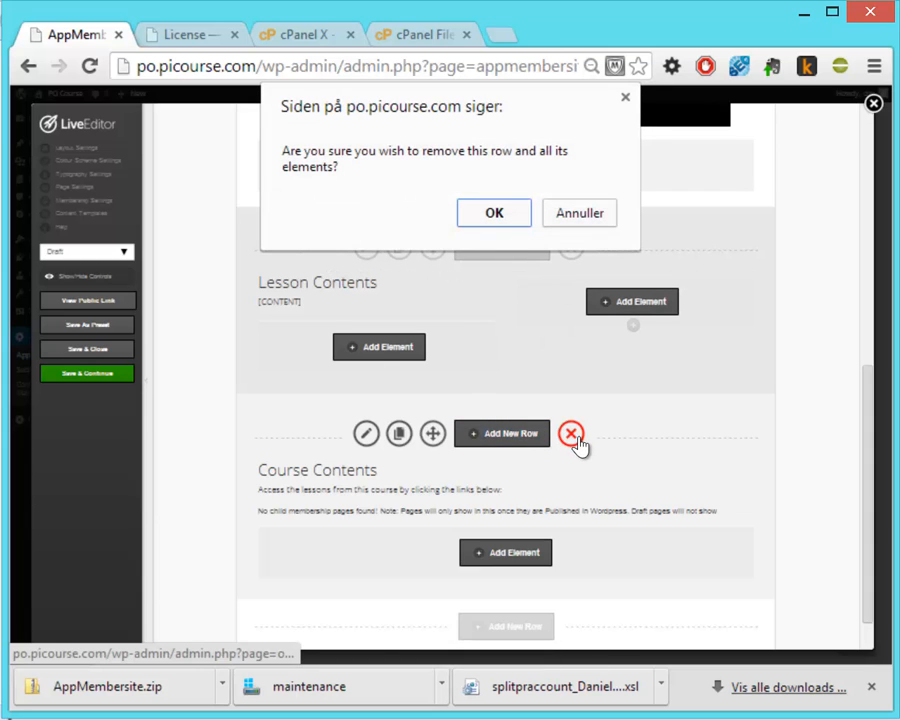
click(505, 220)
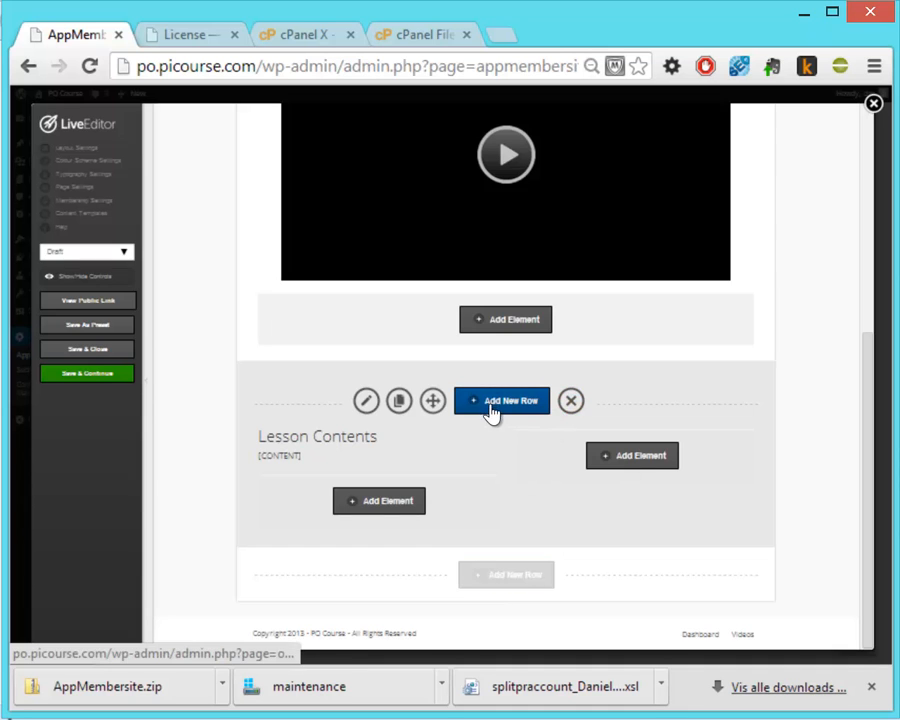
Move the Lesson Contents text block into a new one-column row at the page's end and remove the emptied two-column row
click(532, 580)
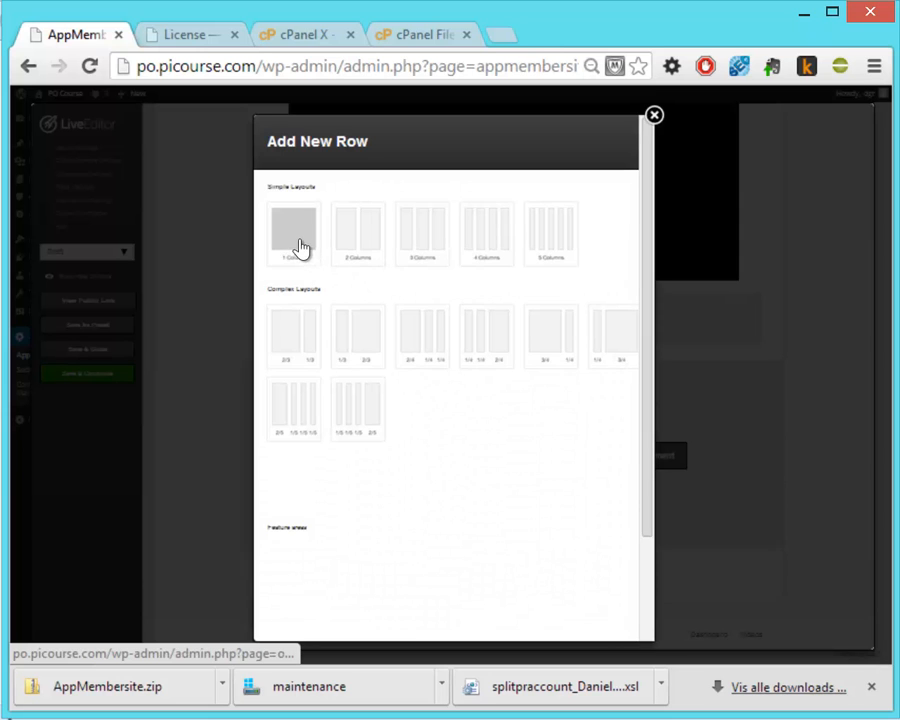
click(300, 247)
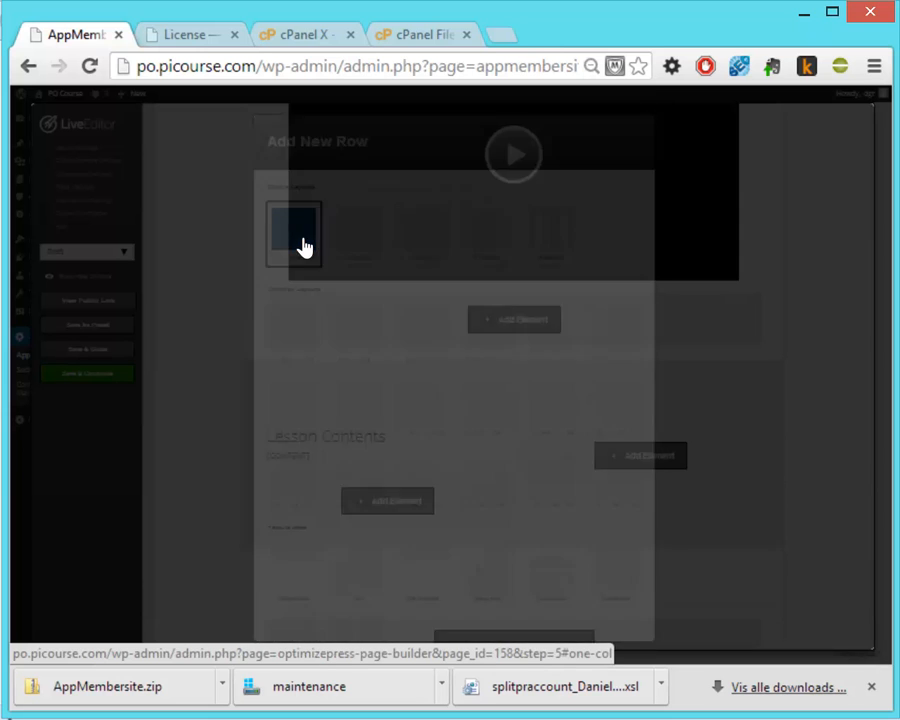
mouse_move(408, 473)
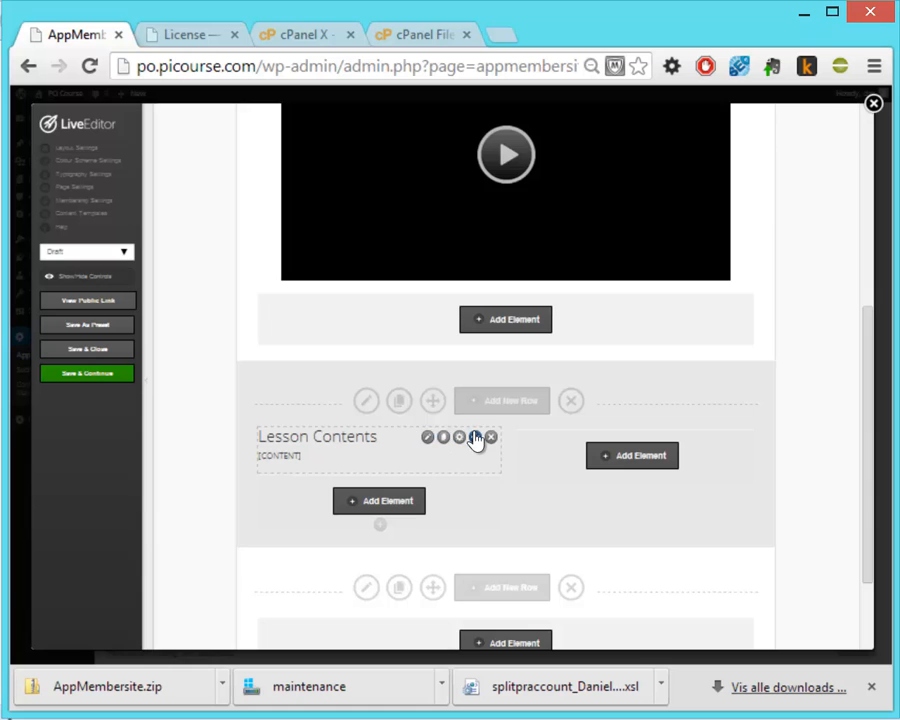
drag(476, 440, 486, 615)
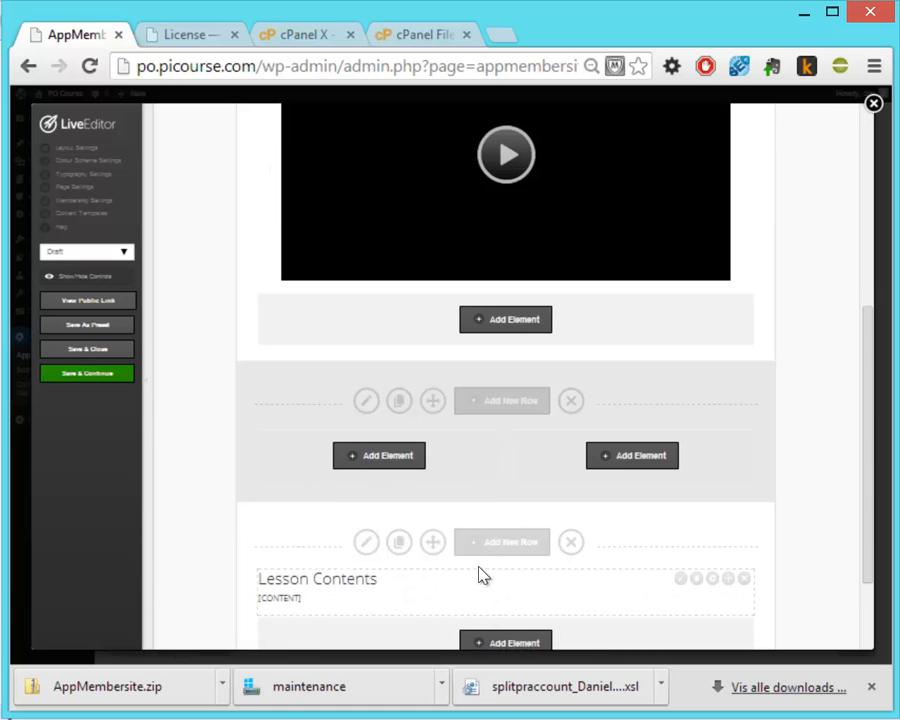
click(571, 401)
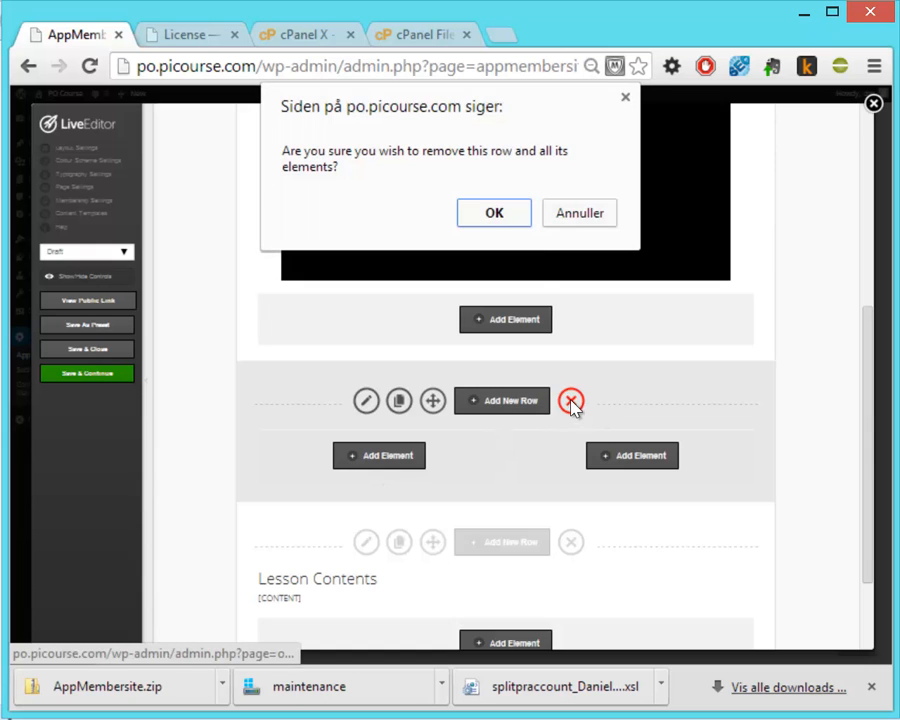
click(506, 220)
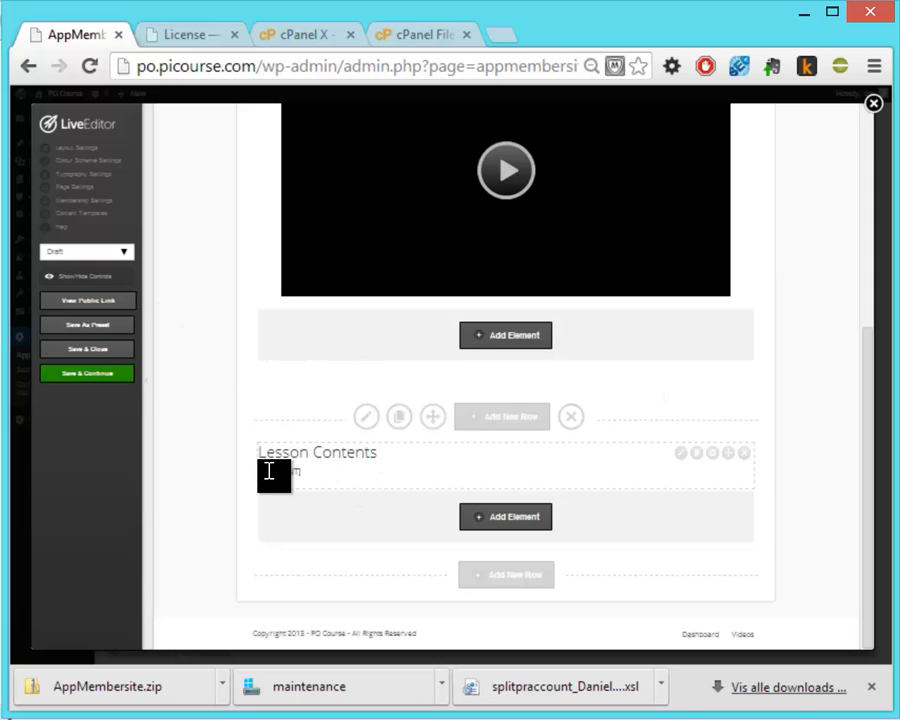
Save the membership template page as a draft and close the LiveEditor
drag(866, 363, 864, 185)
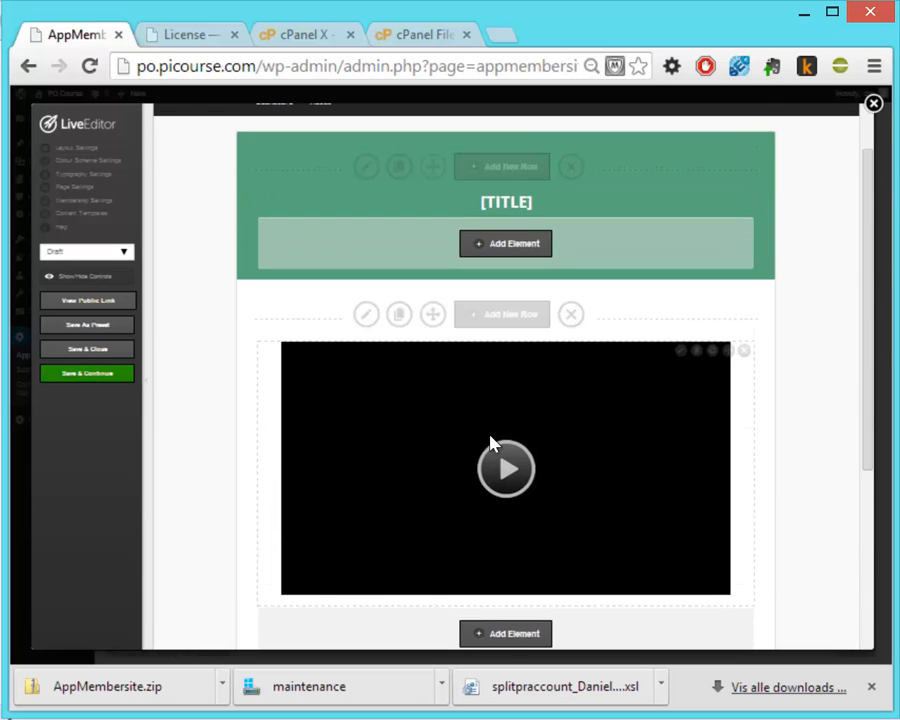
click(874, 66)
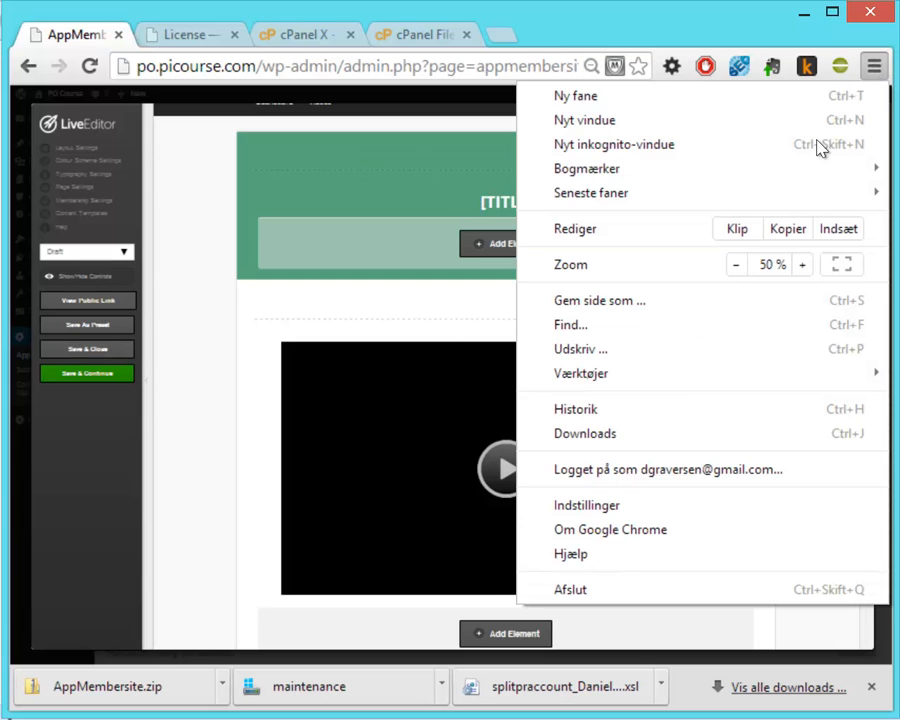
click(802, 264)
click(802, 264)
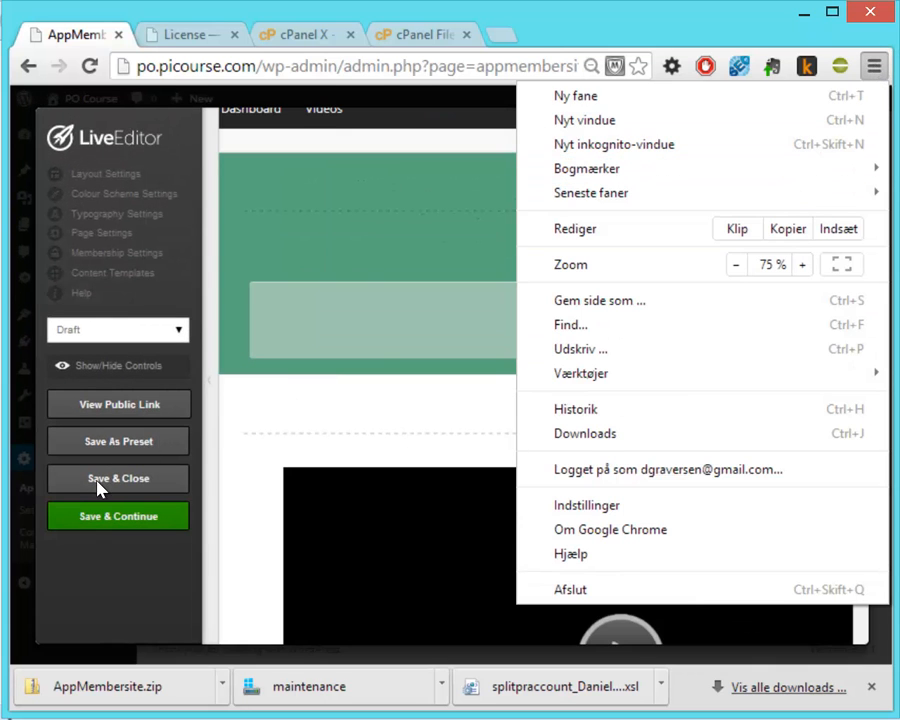
click(102, 485)
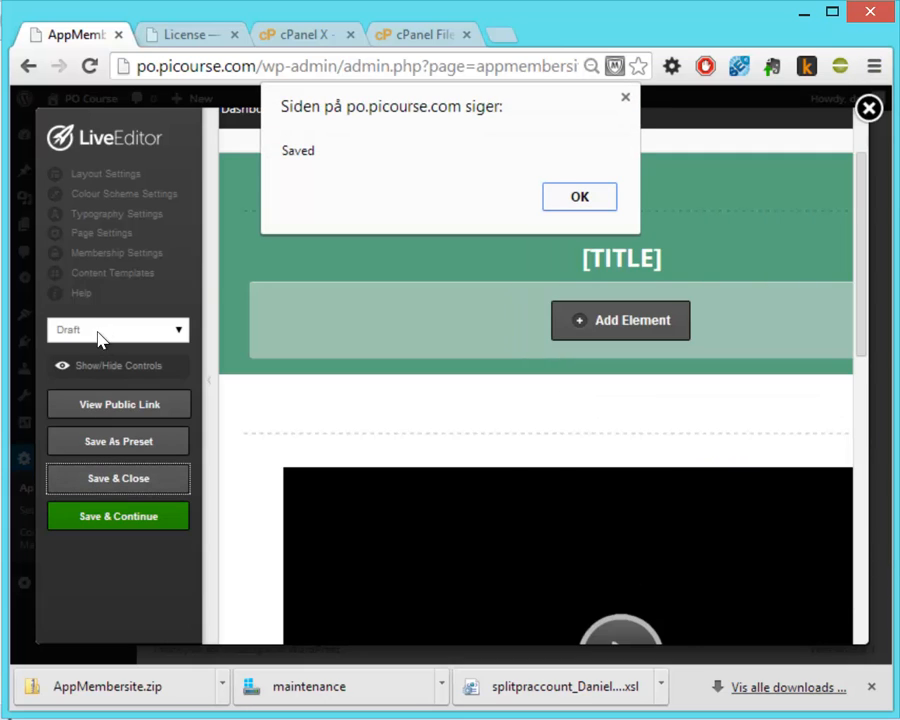
click(580, 197)
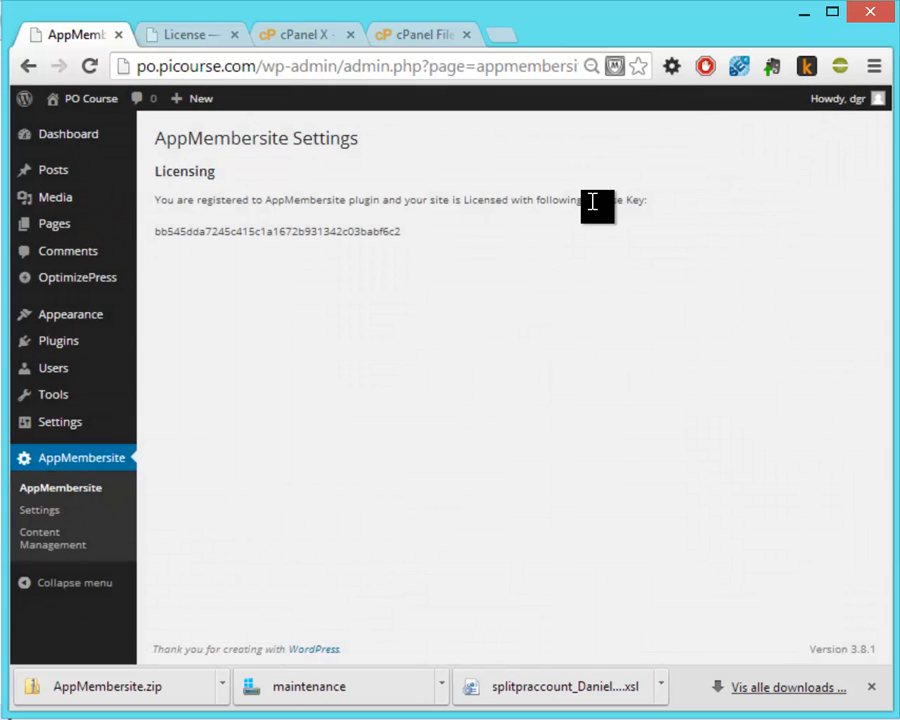
mouse_move(92, 222)
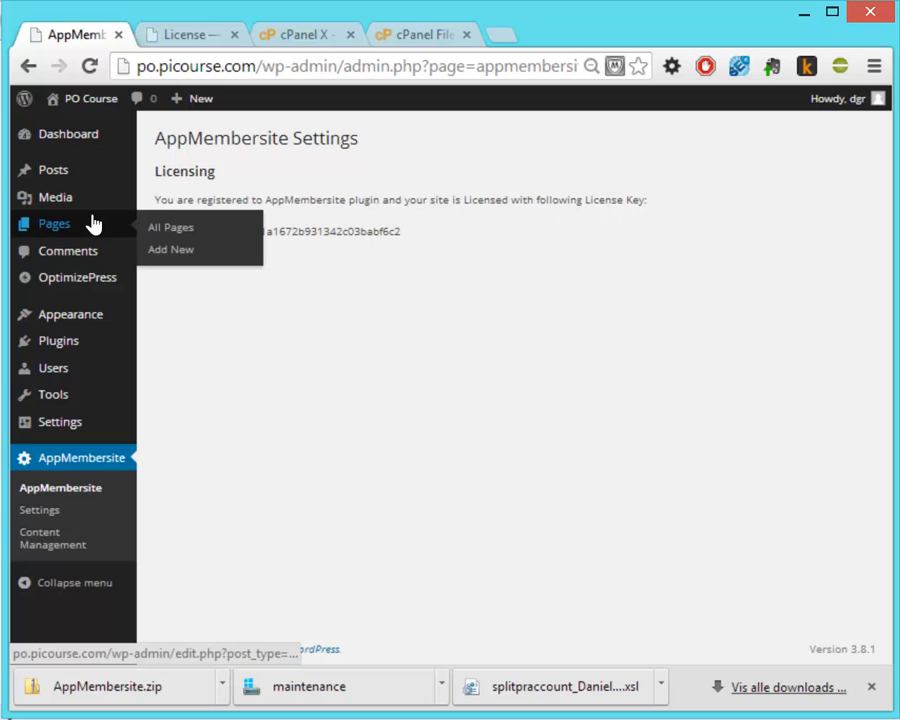
Create a new page and title it "Module 7 – PI Mappings", copying the module heading from the Word document
click(171, 251)
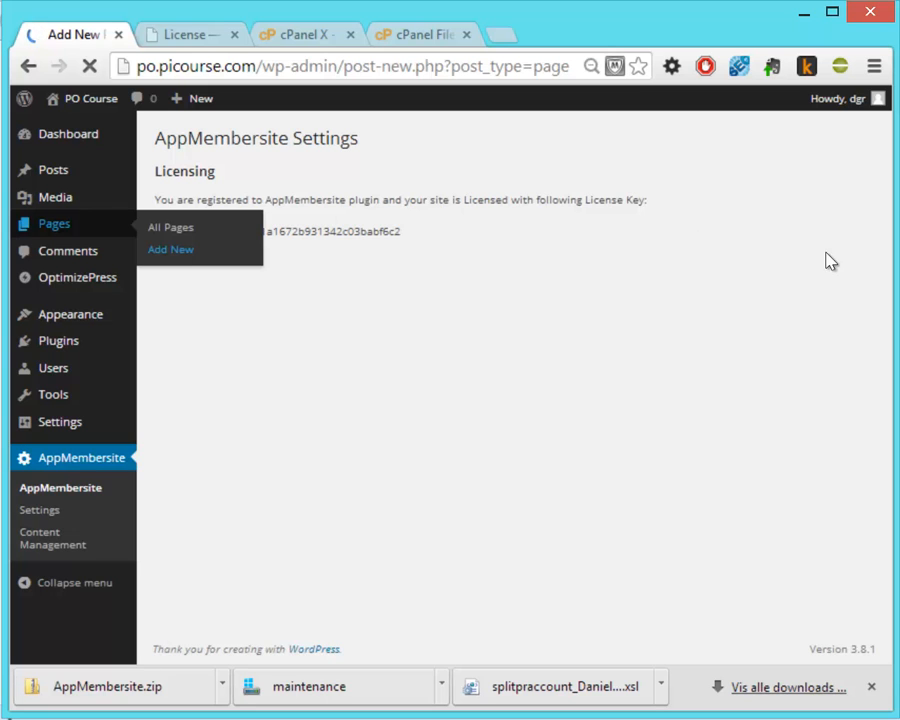
key(alt+Tab)
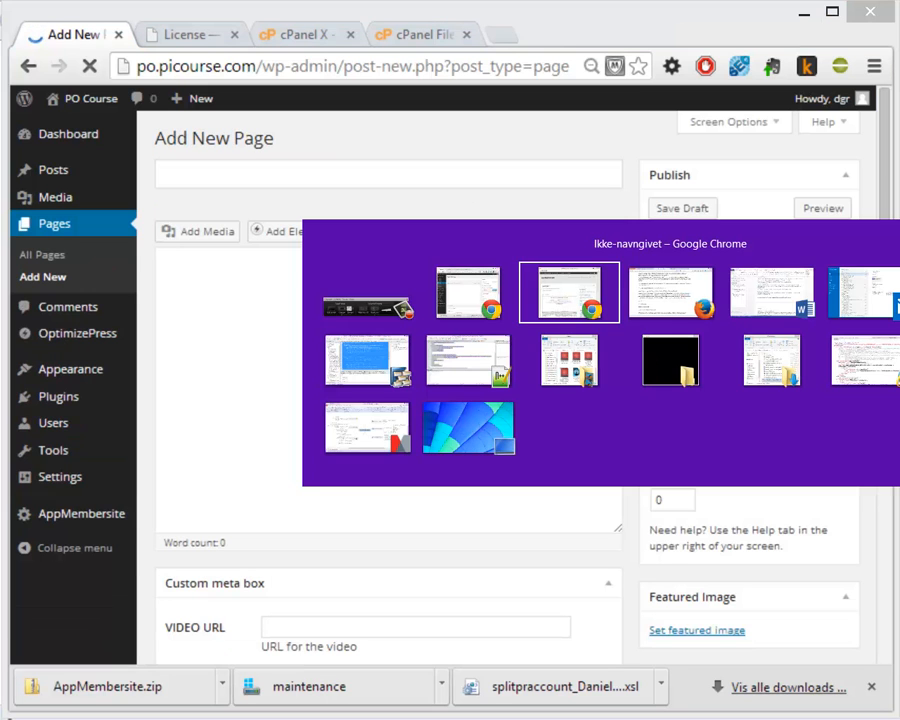
key(alt+Tab)
key(alt+Tab)
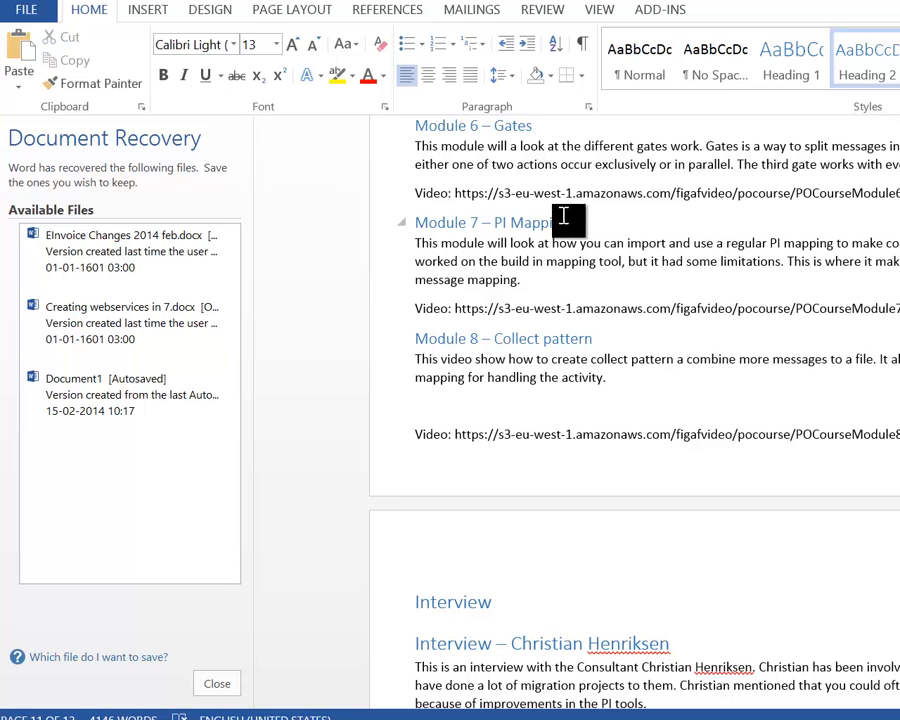
drag(583, 220, 437, 232)
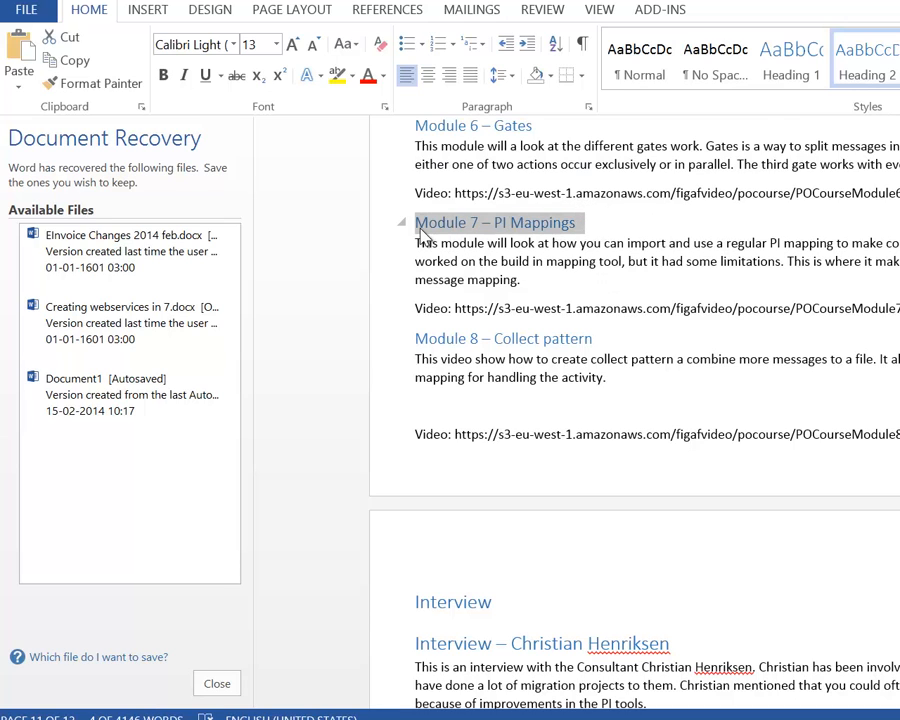
key(ctrl+c)
key(alt+Tab)
key(ctrl+v)
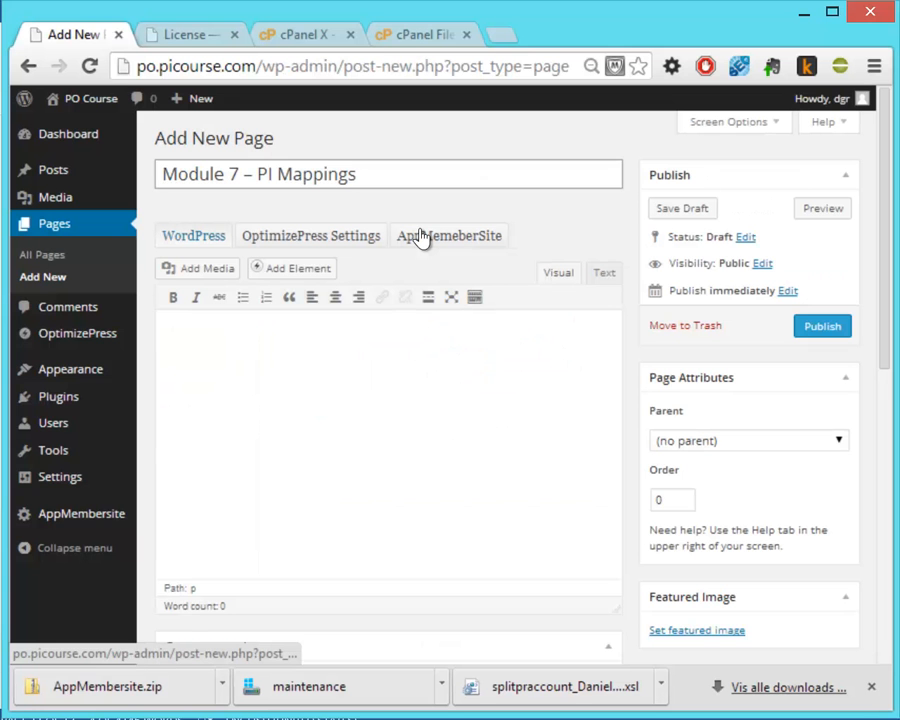
Copy the Module 7 description from the Word document into the page's AppMembersite content editor
click(425, 250)
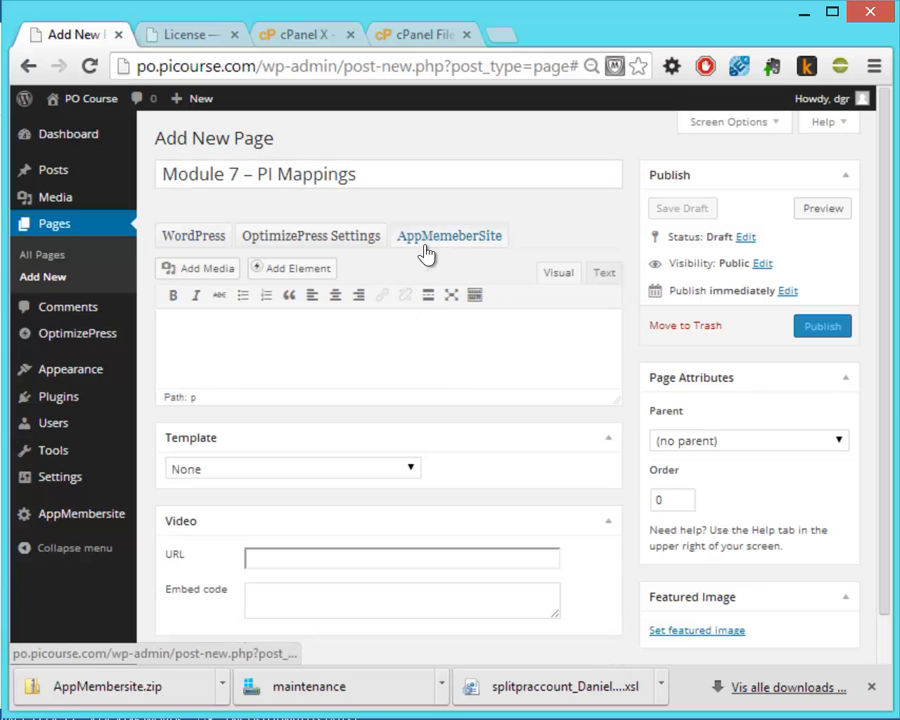
key(alt+Tab)
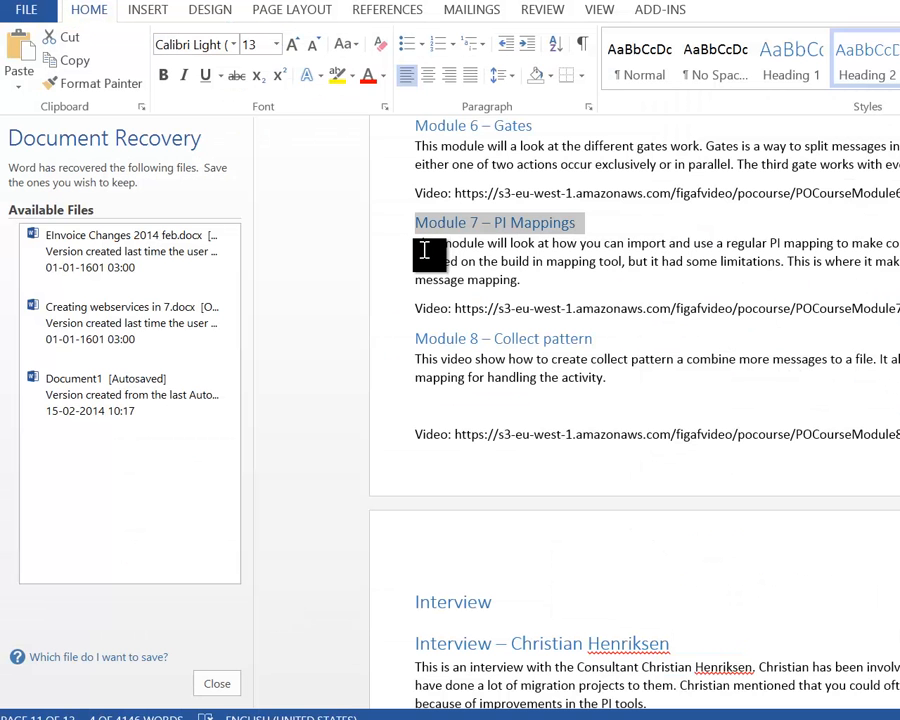
drag(421, 249, 527, 292)
key(ctrl+c)
key(alt+Tab)
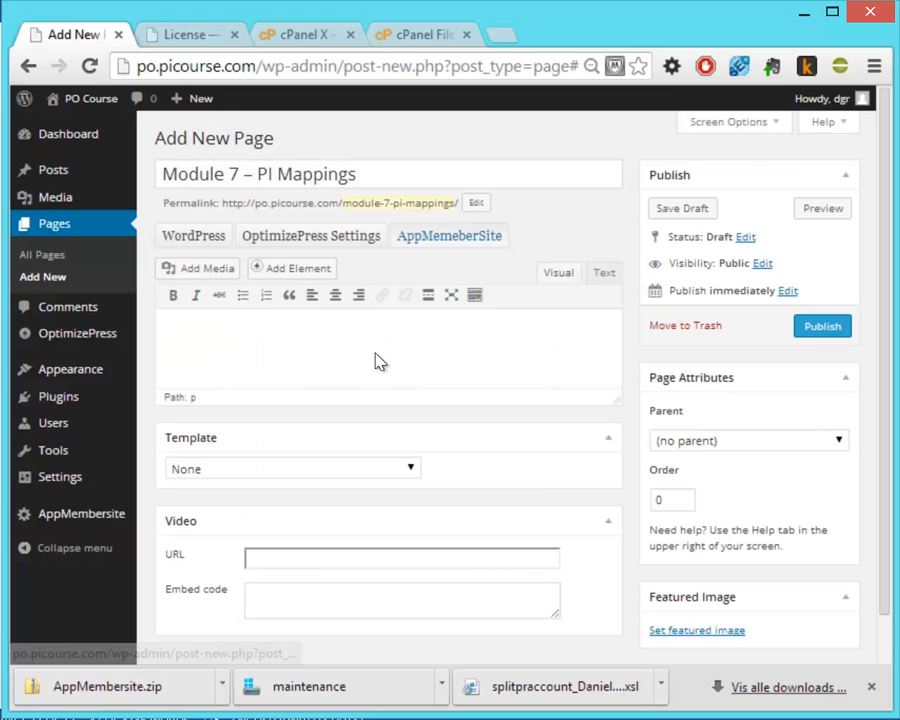
click(373, 357)
key(ctrl+v)
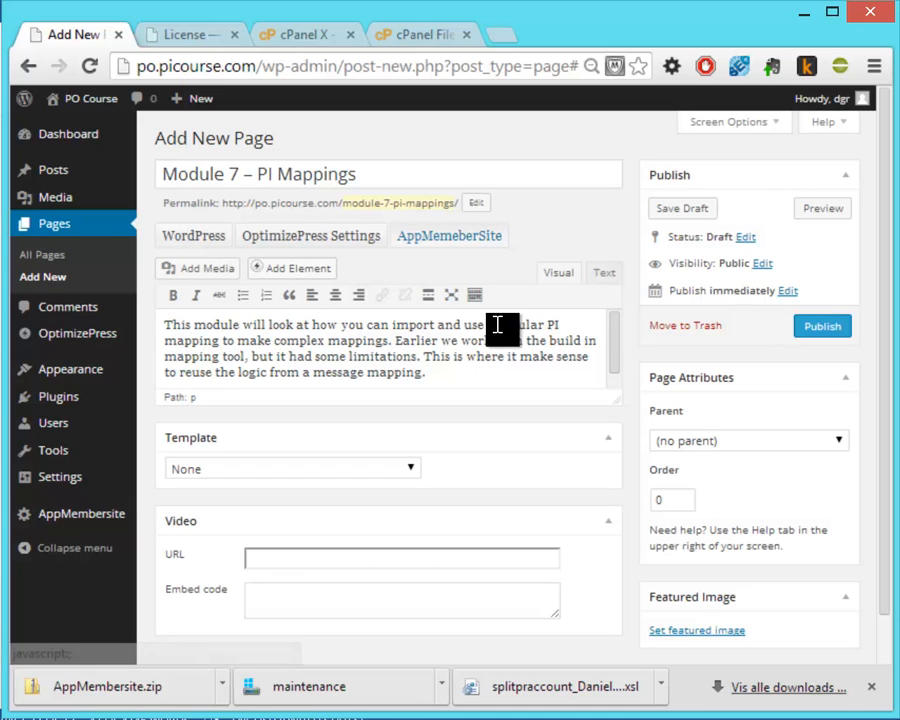
Apply the Membership Site Template and fill in the video URL with the POCourseModule7.mp4 link copied from the Word document
click(409, 470)
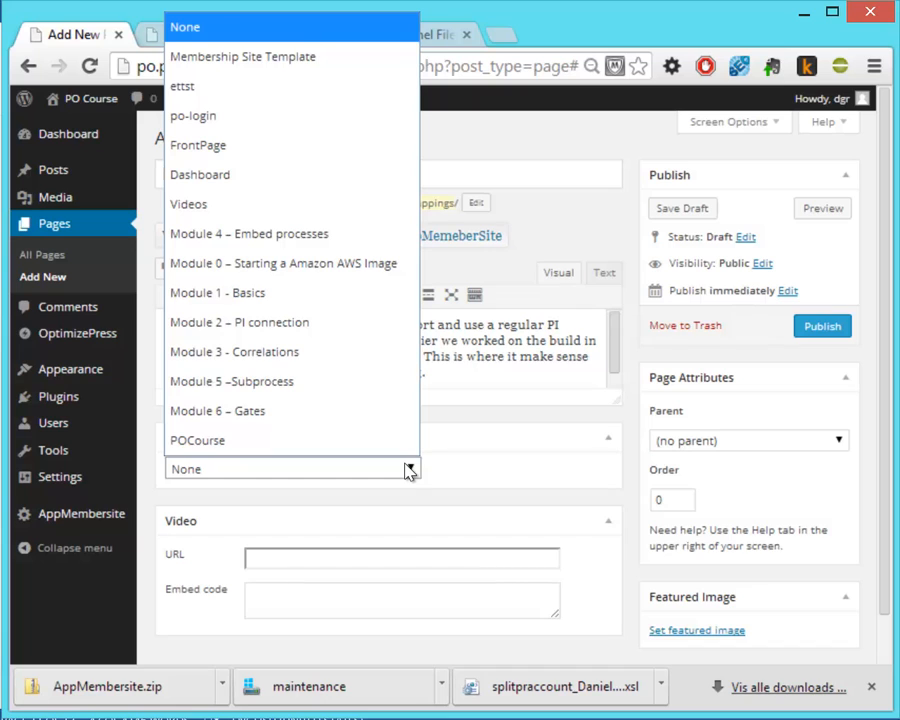
click(309, 68)
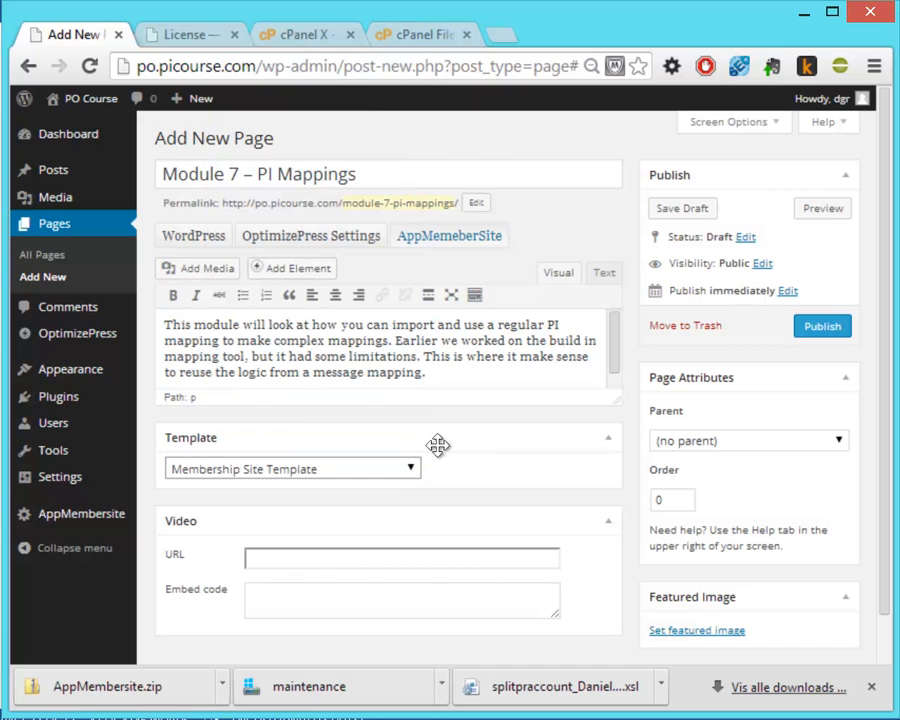
click(488, 559)
key(alt+Tab)
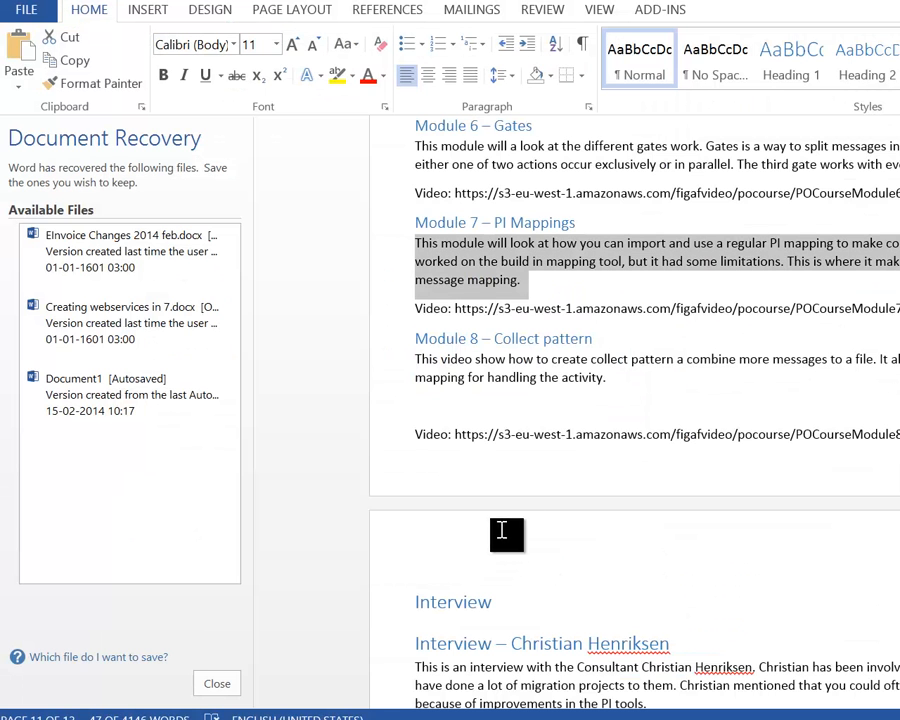
drag(898, 309, 455, 313)
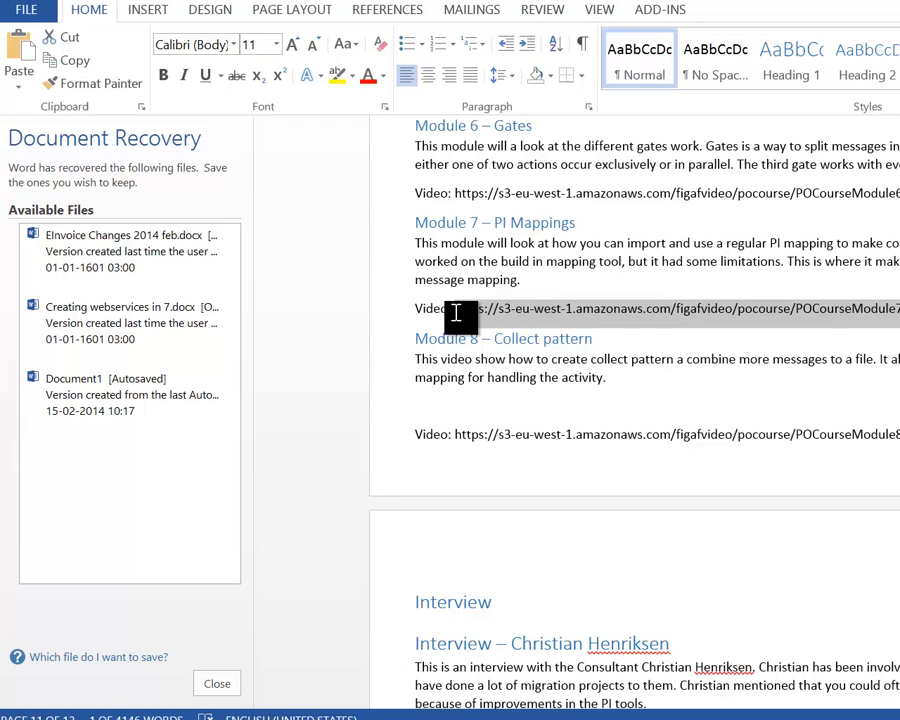
key(ctrl+c)
key(alt+Tab)
key(ctrl+v)
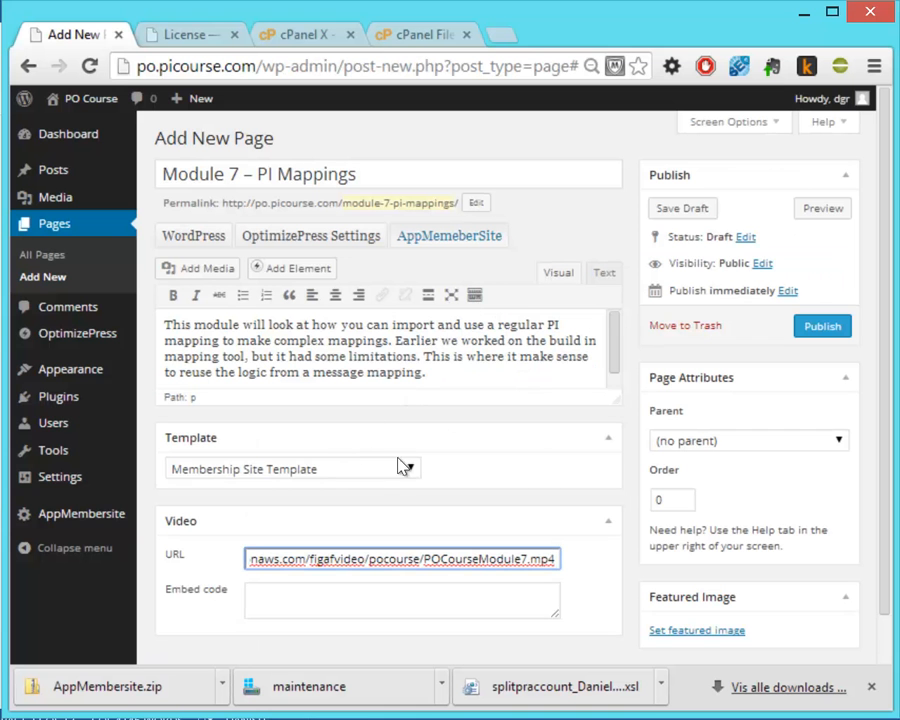
Set the page's parent to Videos and publish the page
click(703, 452)
click(703, 450)
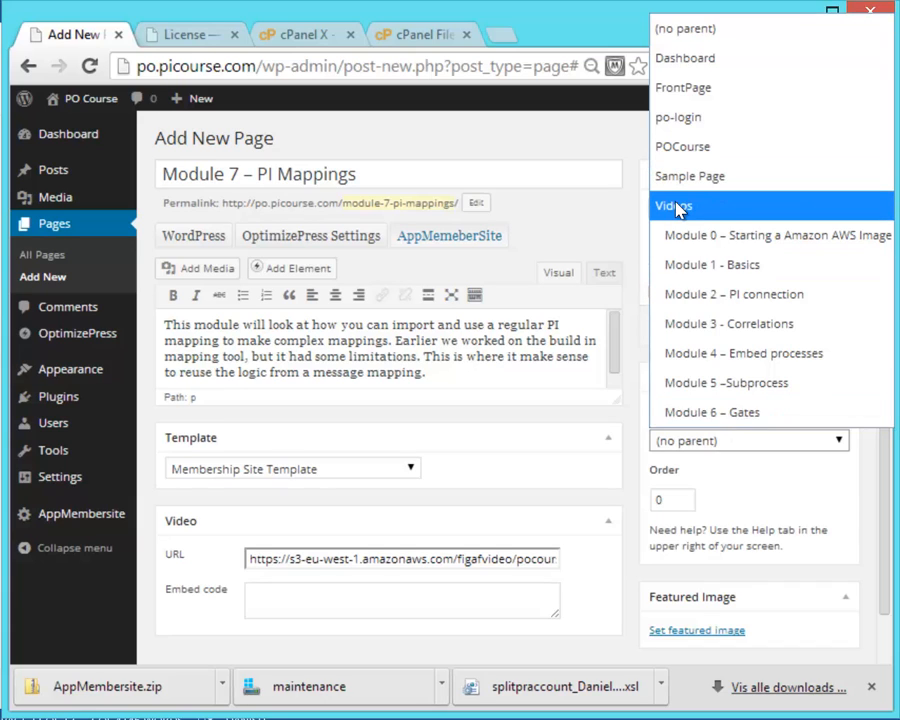
click(677, 205)
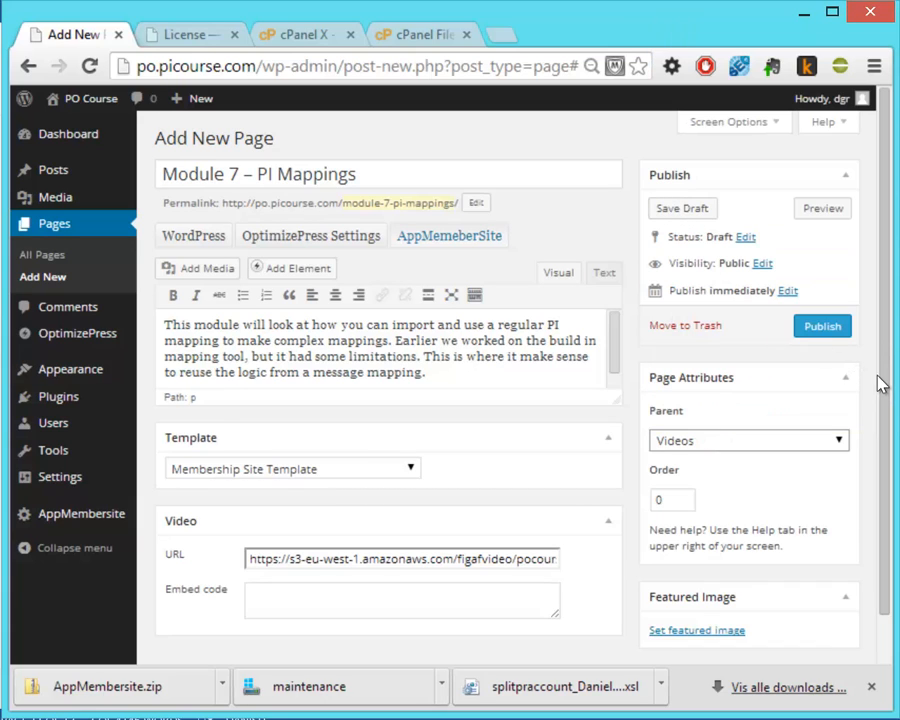
drag(884, 388, 880, 476)
click(826, 283)
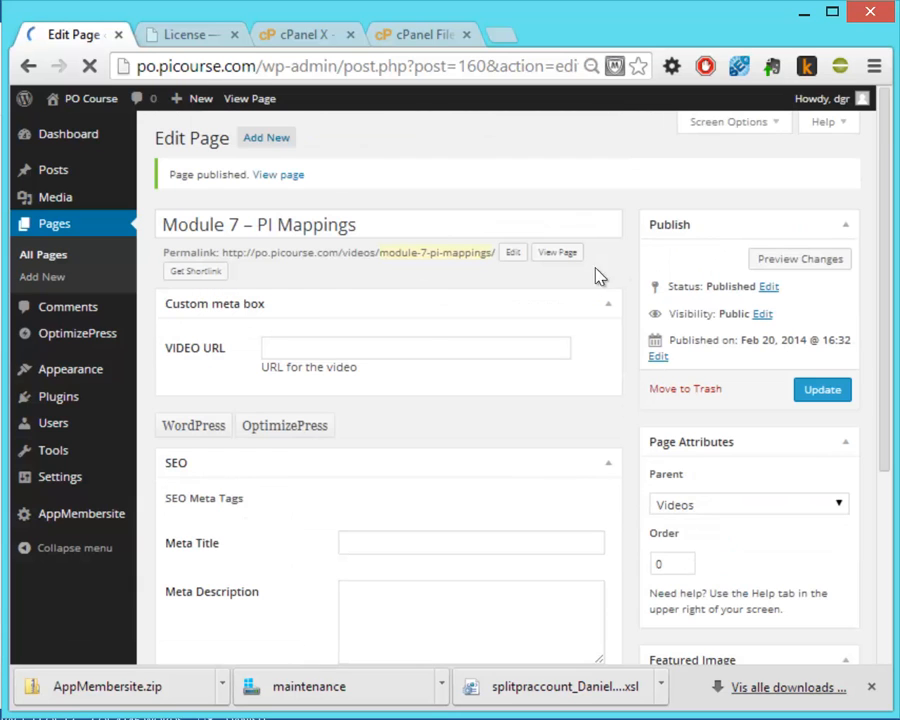
View the published Module 7 page in a new tab, checking its title, lesson text and video playback
right_click(553, 254)
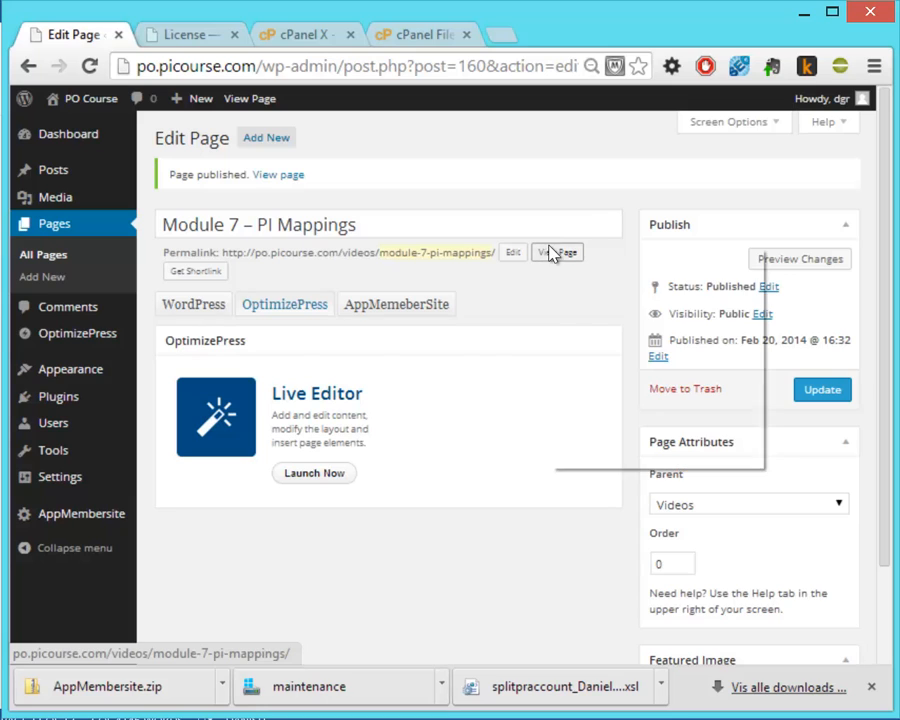
click(574, 258)
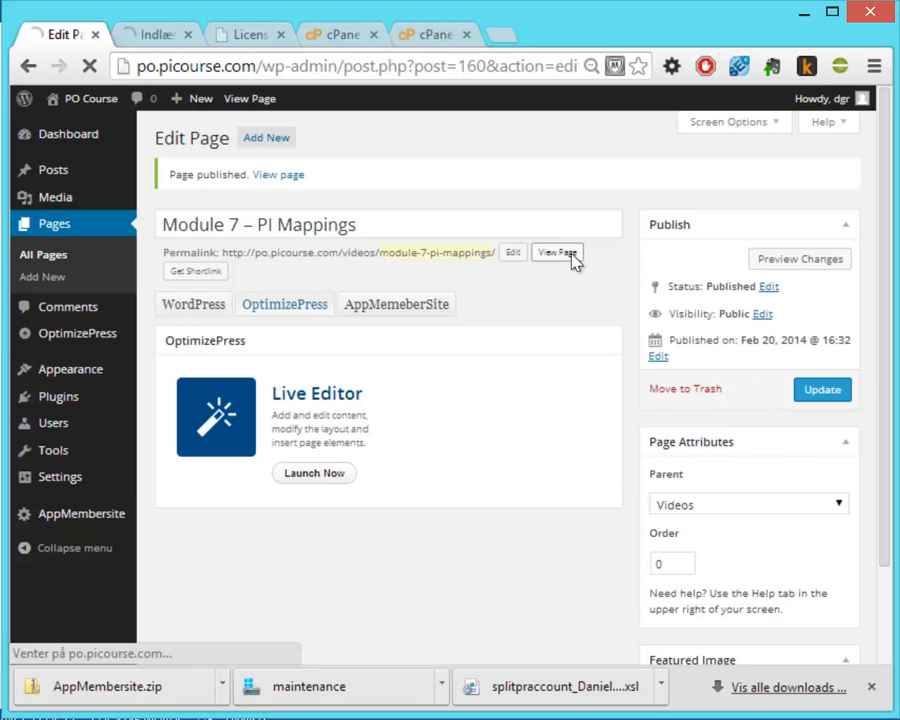
click(147, 37)
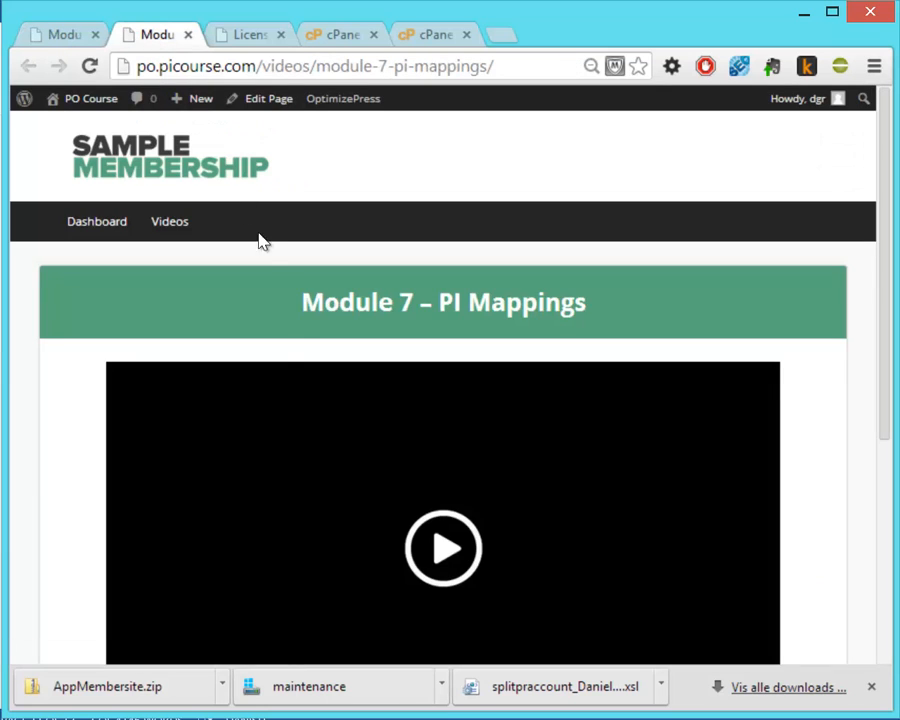
triple_click(434, 289)
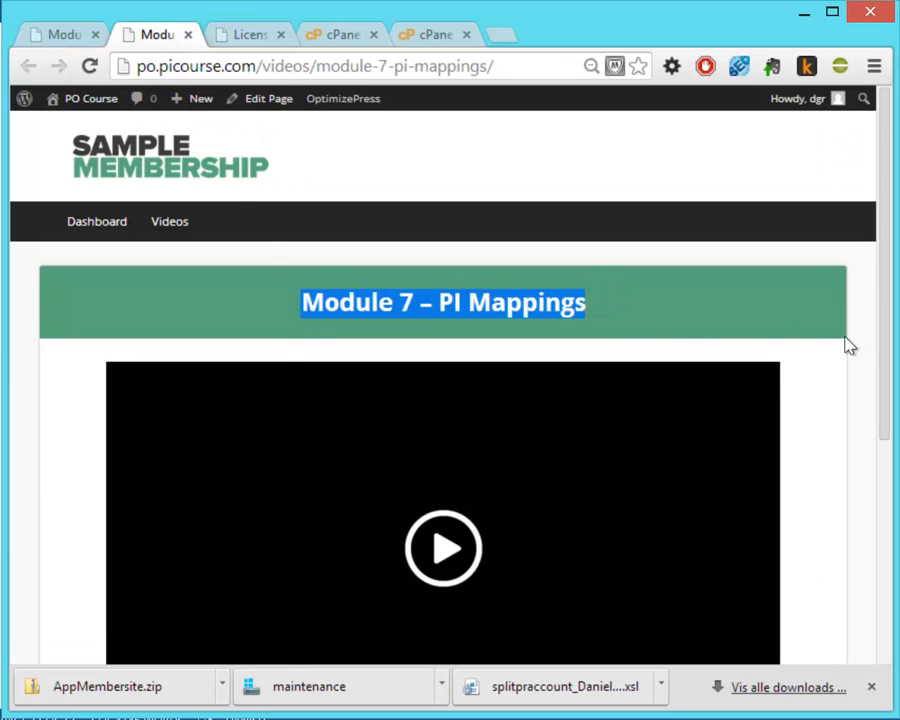
drag(884, 376, 557, 542)
drag(326, 485, 418, 554)
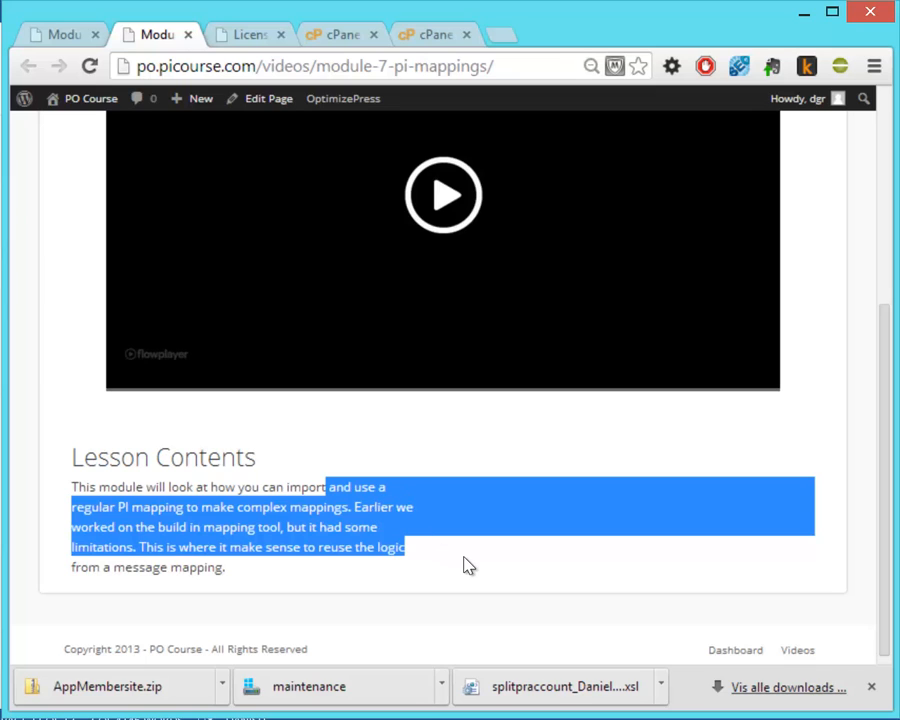
mouse_move(449, 323)
click(449, 220)
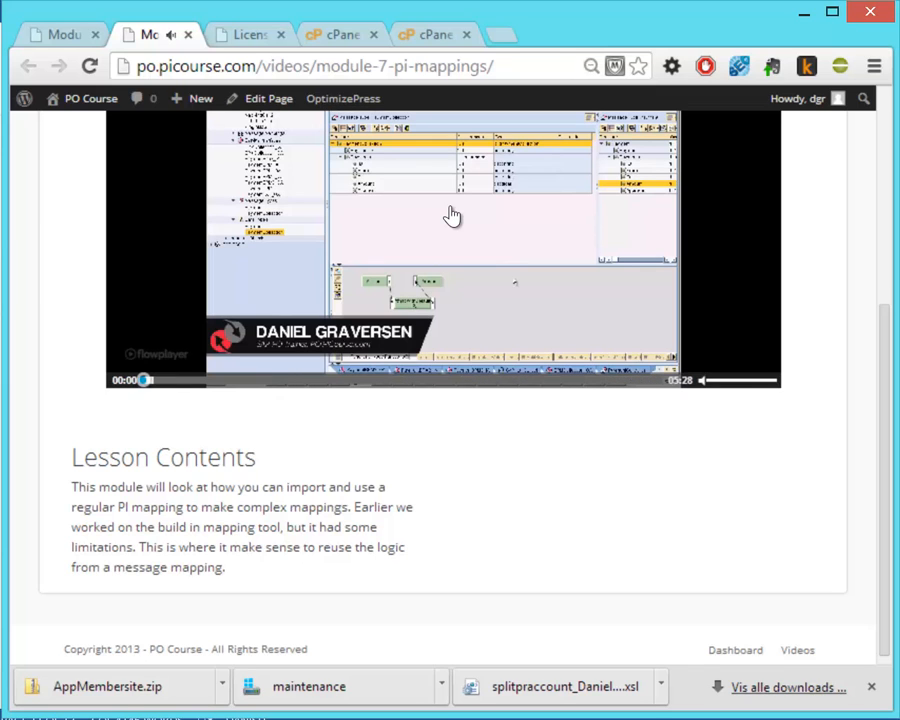
click(452, 216)
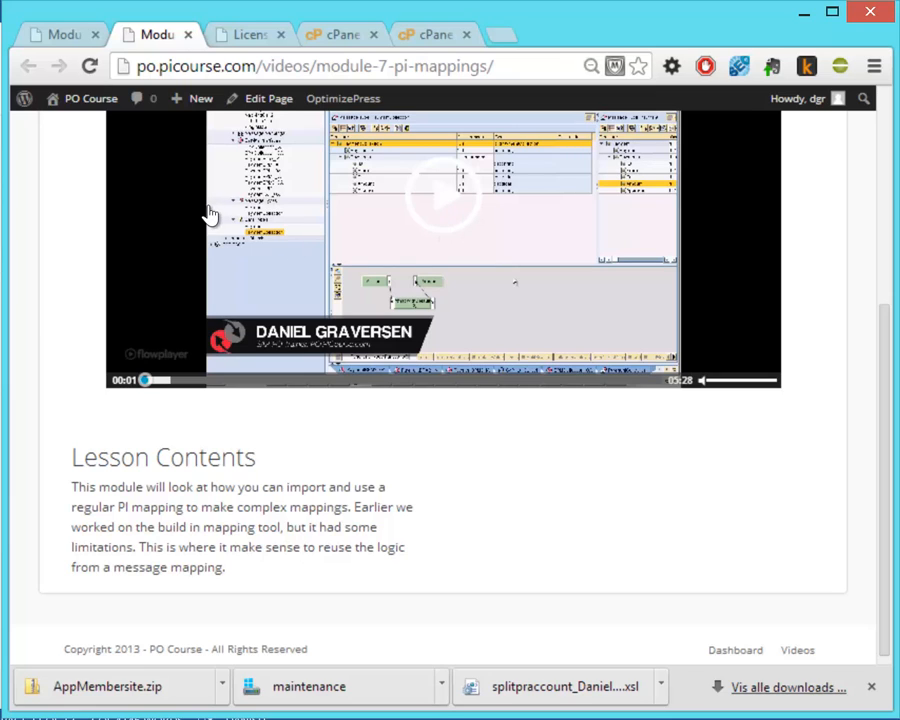
Return to the original browser tab and go from the published page to the site's wp-admin dashboard
click(60, 36)
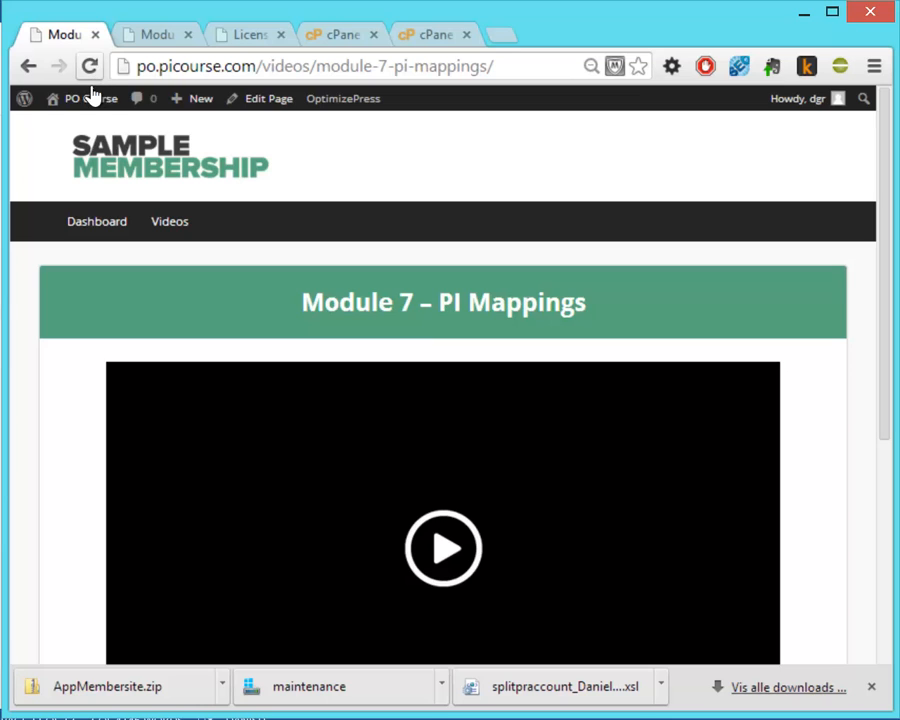
mouse_move(96, 104)
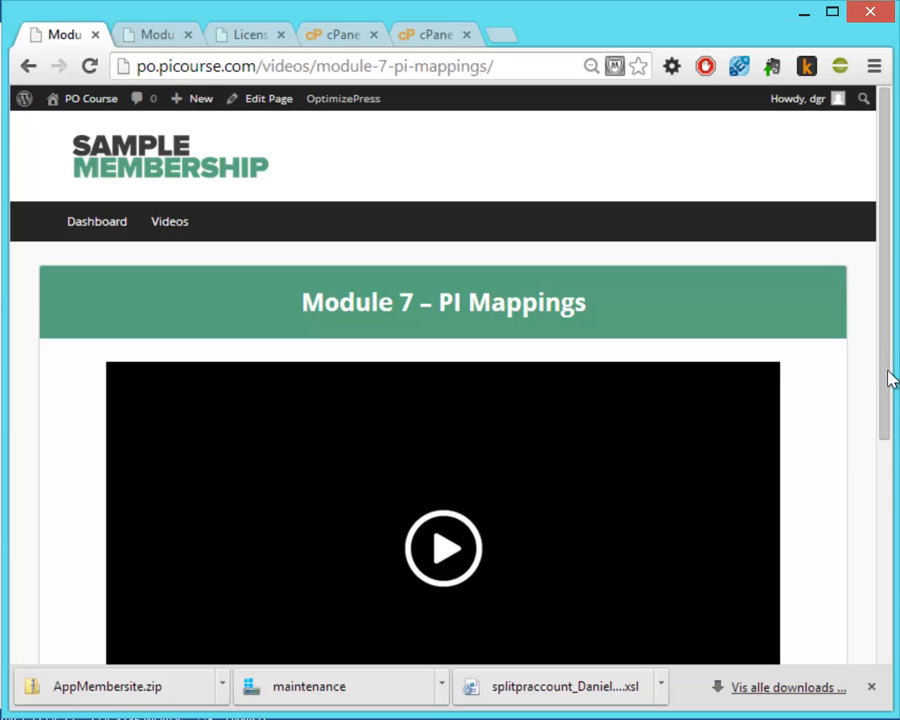
scroll(876, 498, down, 5)
scroll(838, 292, up, 5)
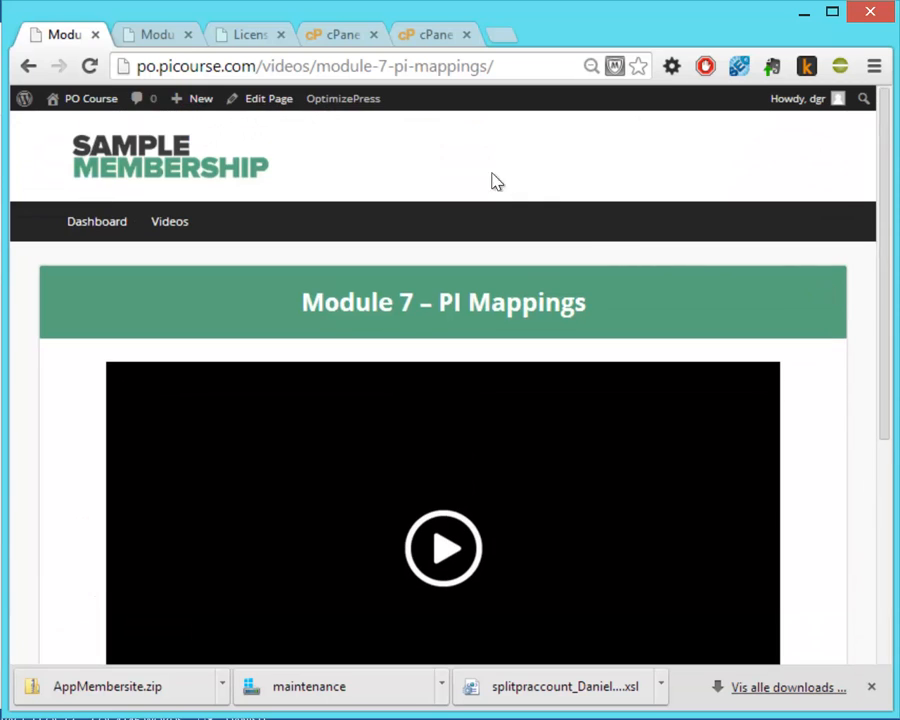
drag(256, 68, 832, 149)
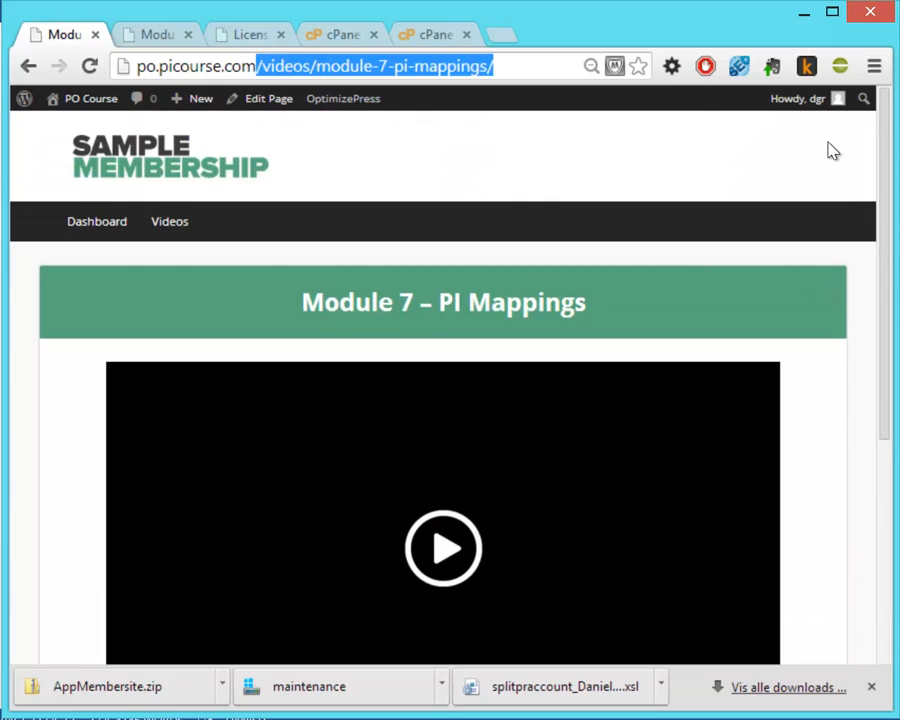
key(BackSpace)
key(Down)
key(Return)
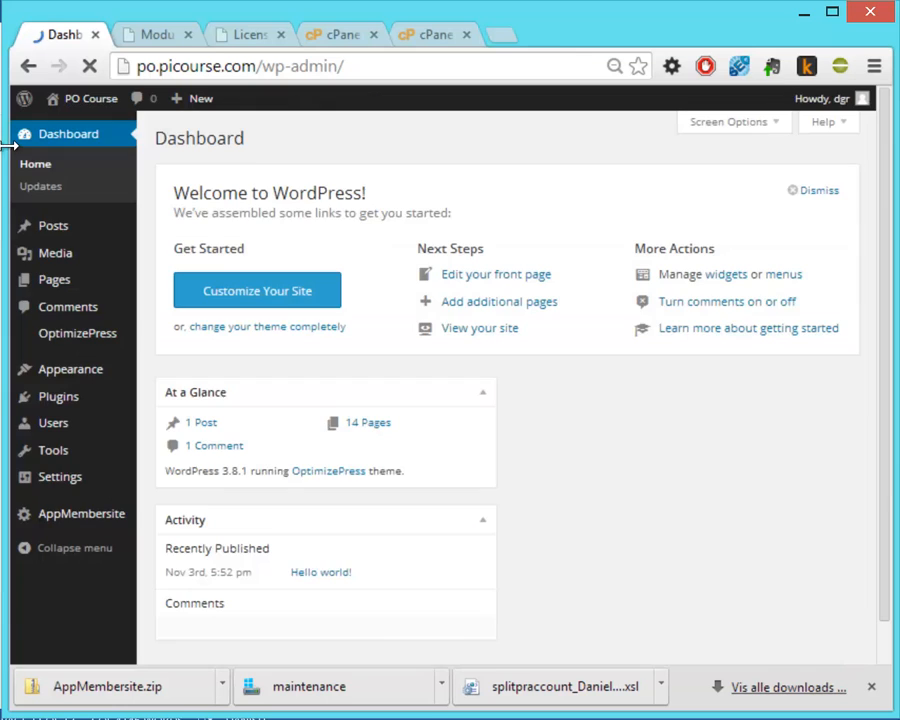
Open the Membership Site Template draft from the pages list in the Live Editor
mouse_move(60, 284)
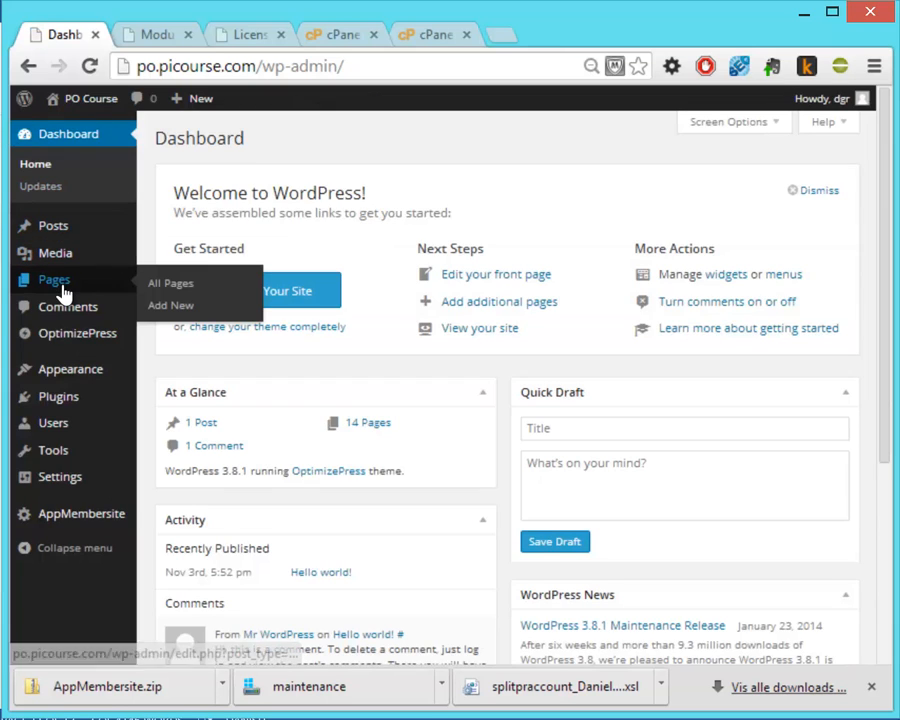
click(203, 290)
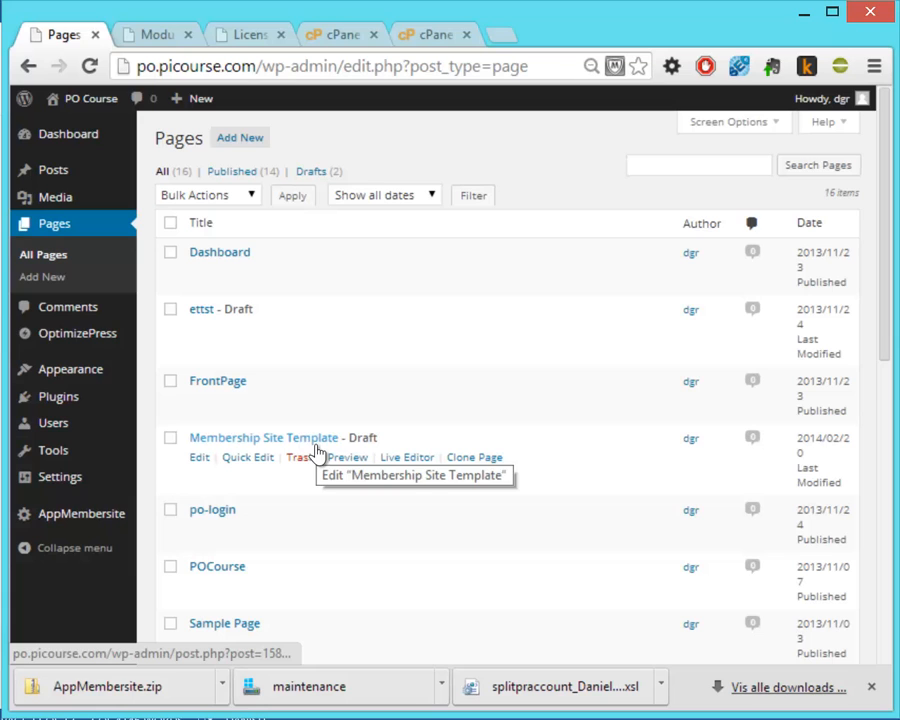
click(426, 465)
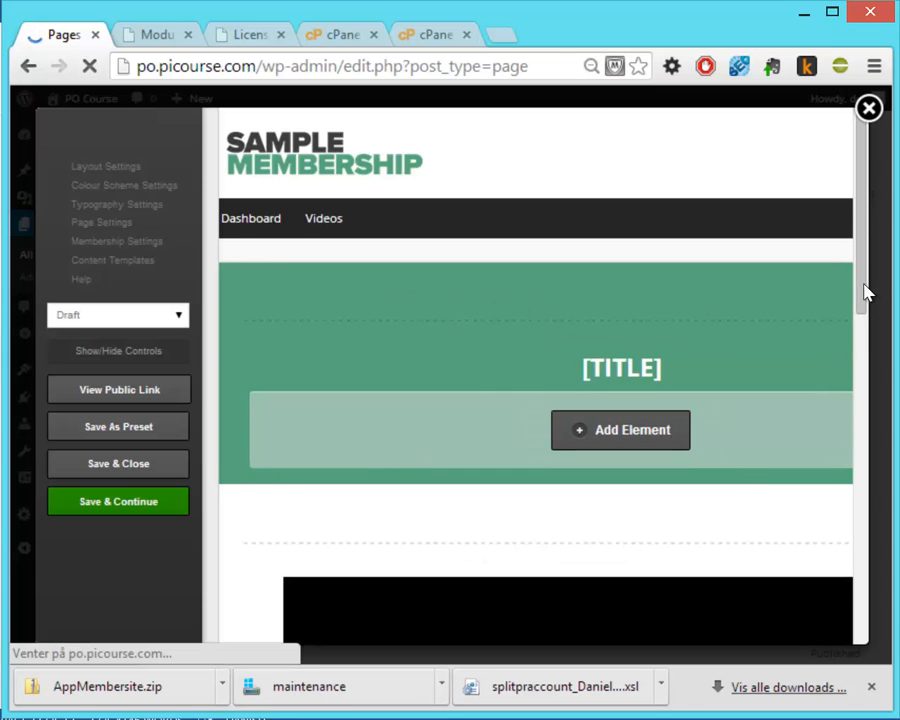
Examine the template's Lesson Contents area and reduce the browser zoom to 50% to fit the editor
drag(866, 291, 872, 617)
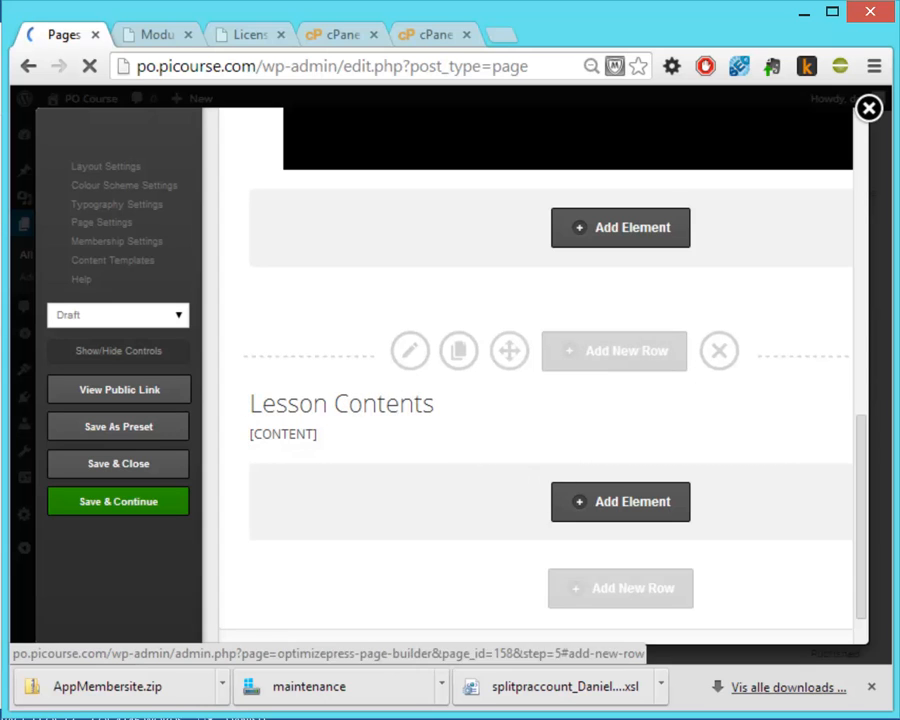
click(874, 70)
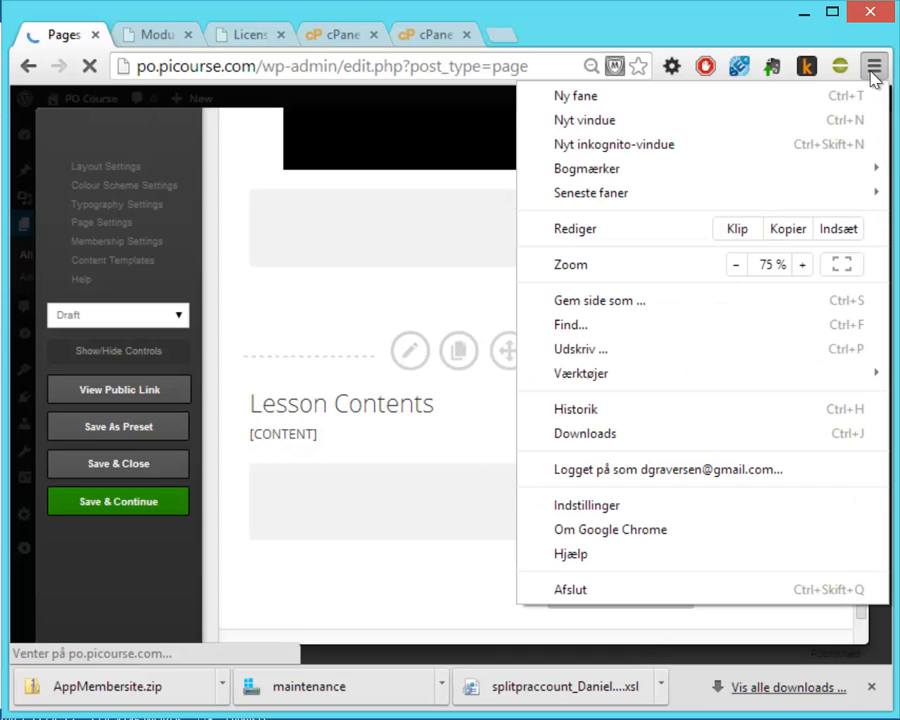
click(739, 264)
click(739, 264)
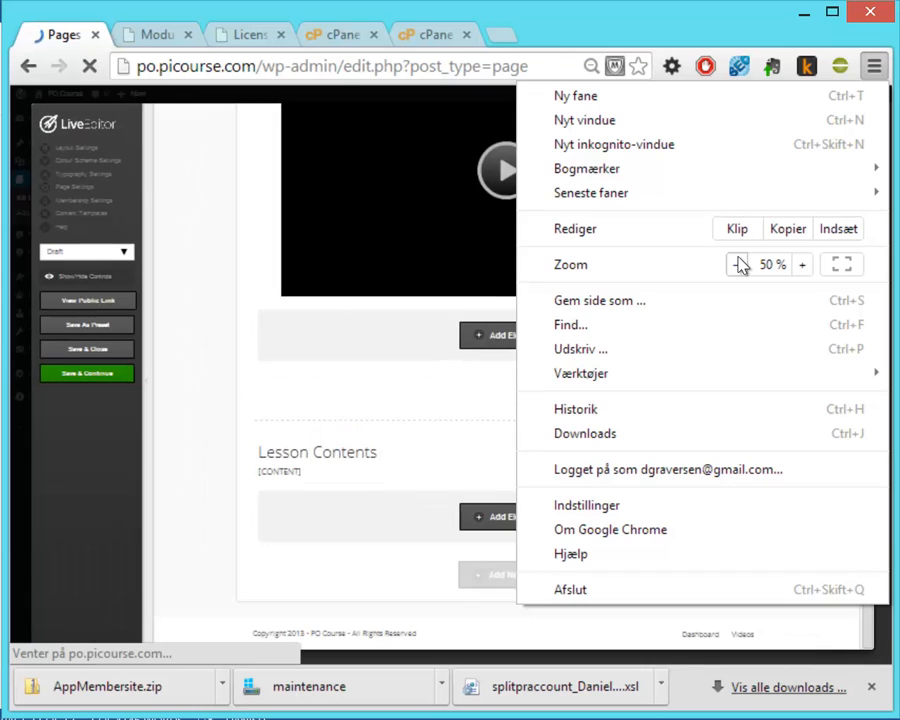
Remove both Lesson Contents elements from the row below the video in the template
click(373, 474)
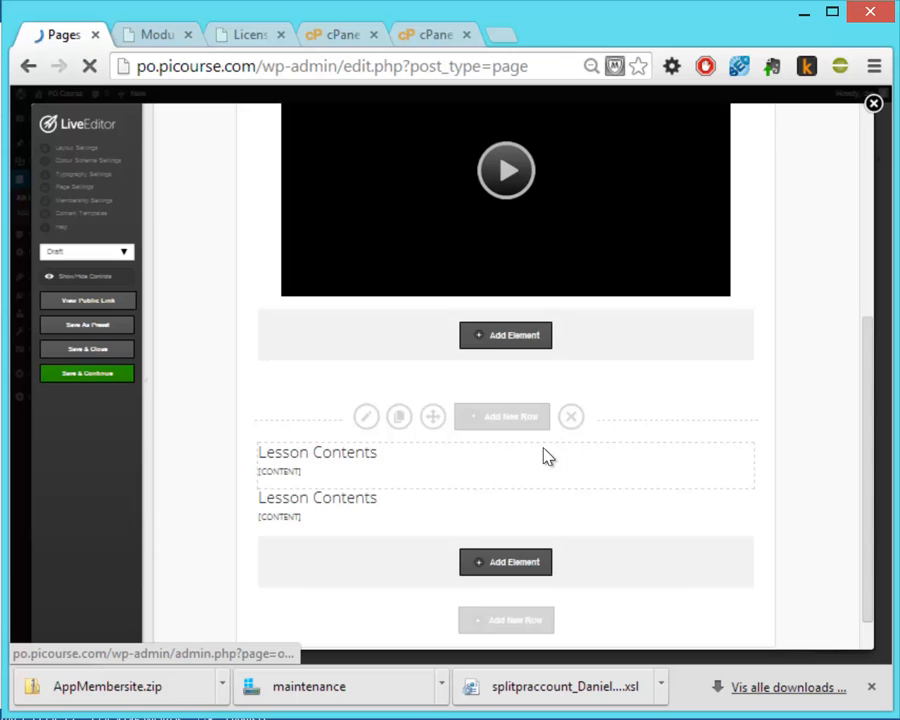
mouse_move(707, 452)
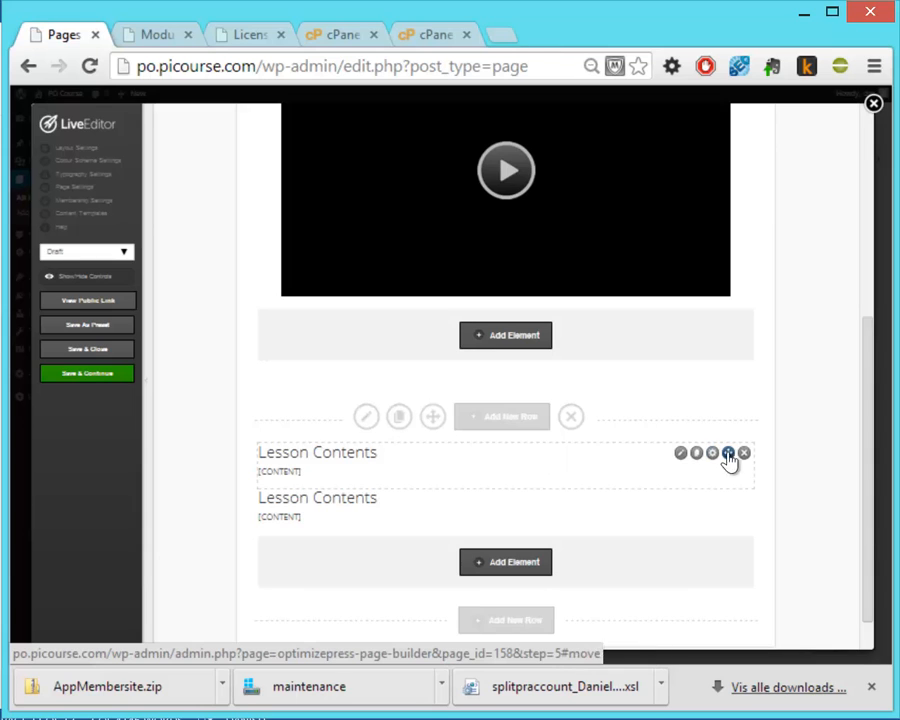
click(744, 454)
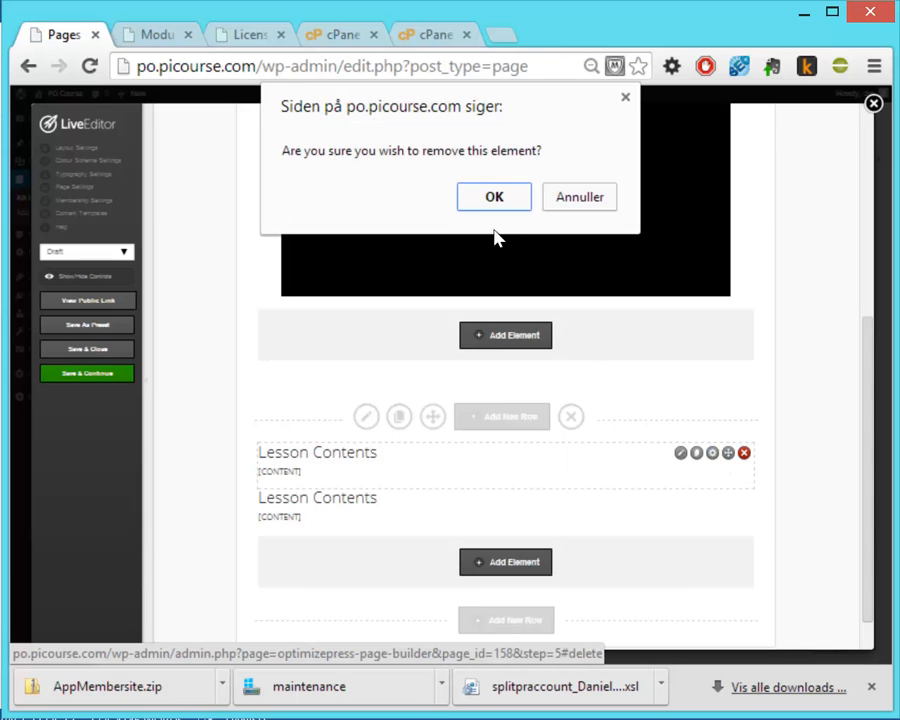
click(493, 196)
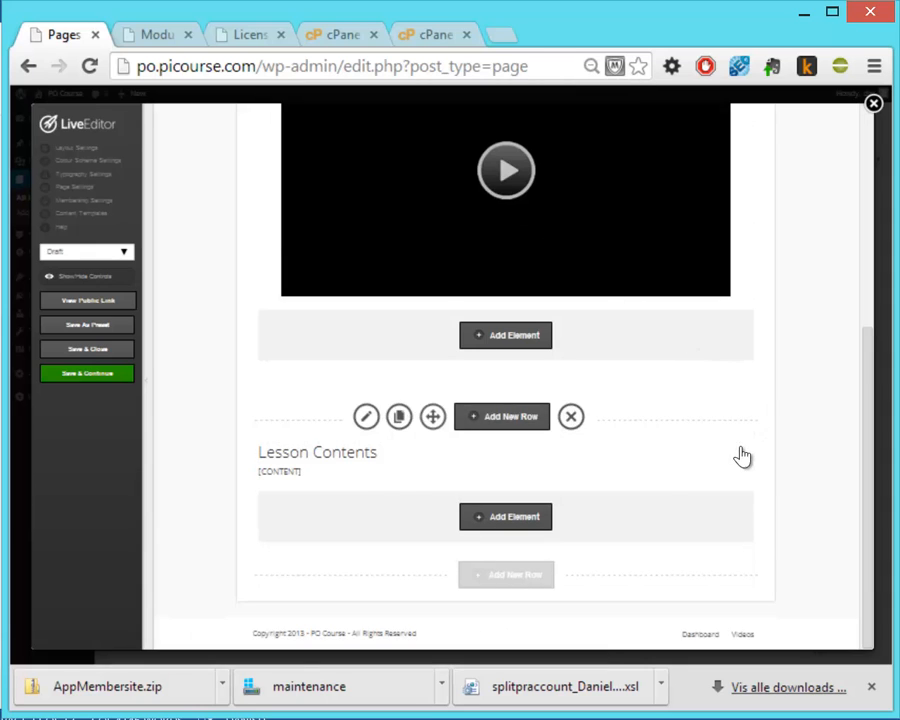
click(744, 454)
click(482, 201)
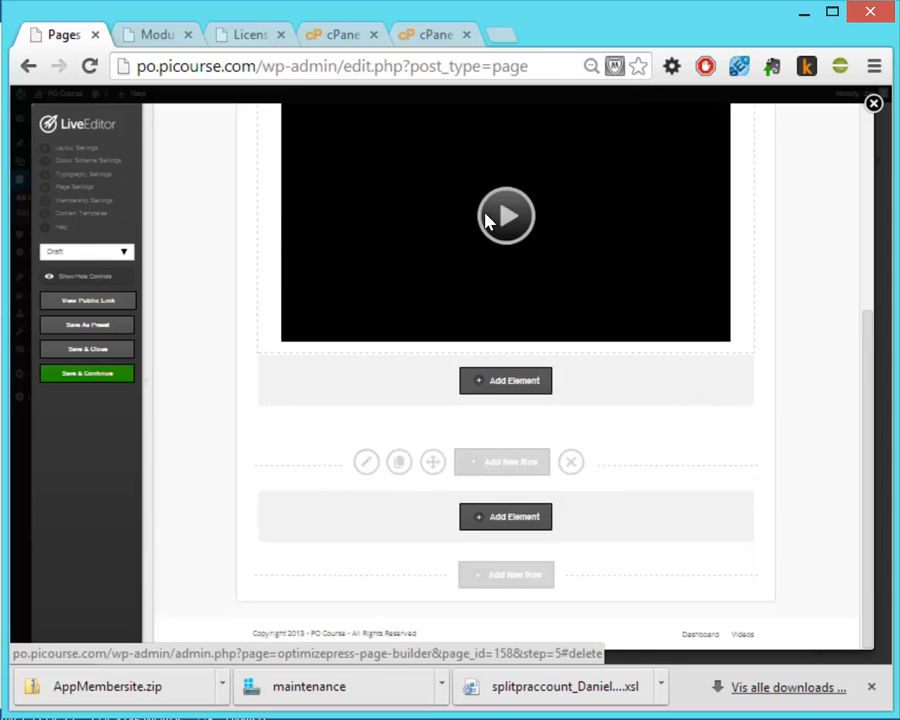
Start adding an element to the emptied row below the video and search the elements for "text"
click(489, 515)
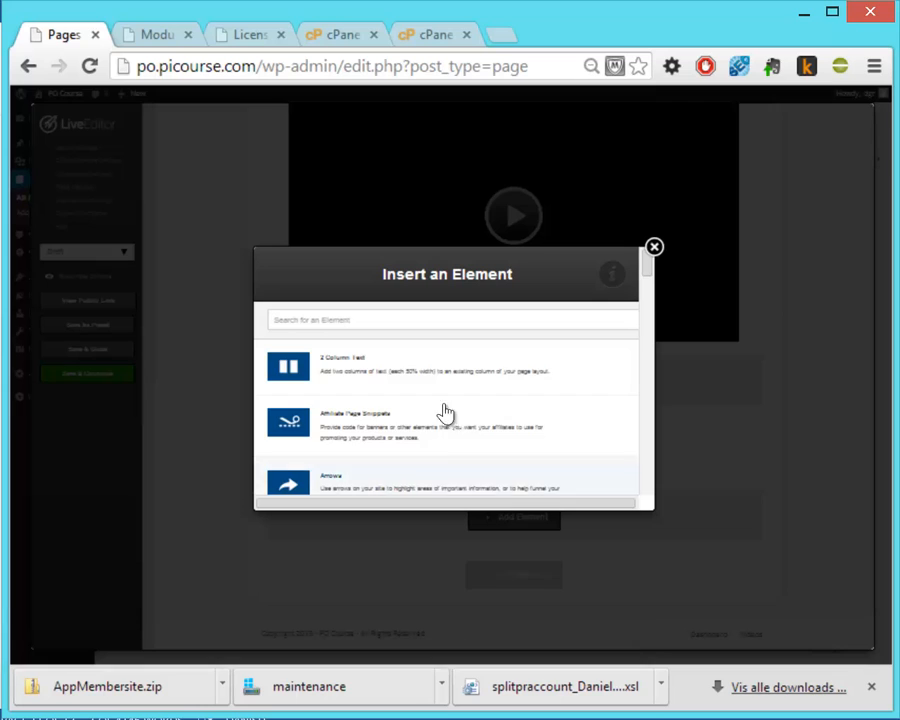
click(402, 315)
text(con)
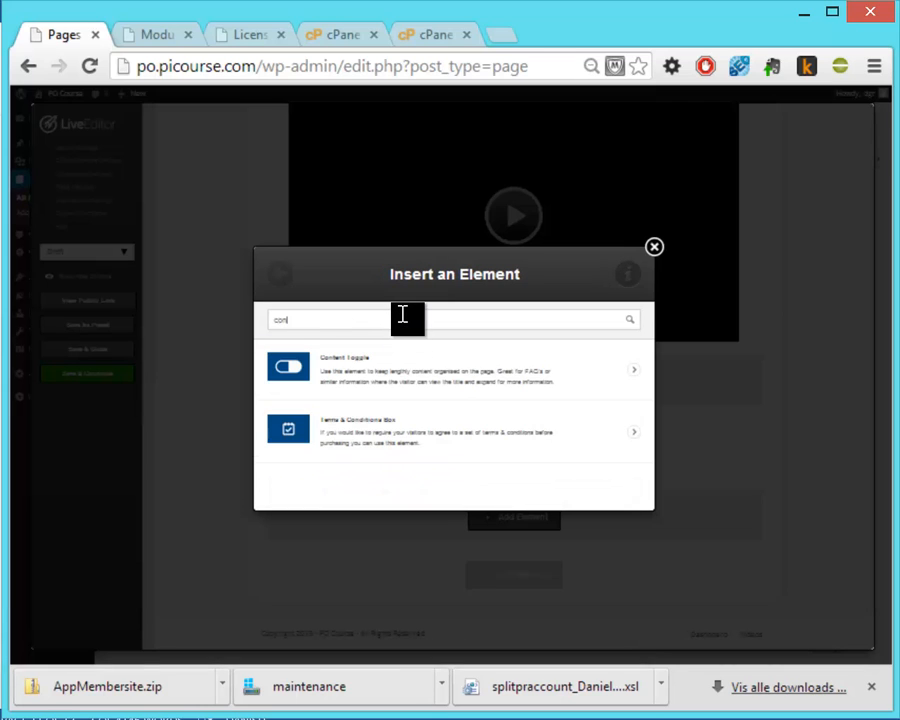
key(ctrl+a)
text(tes)
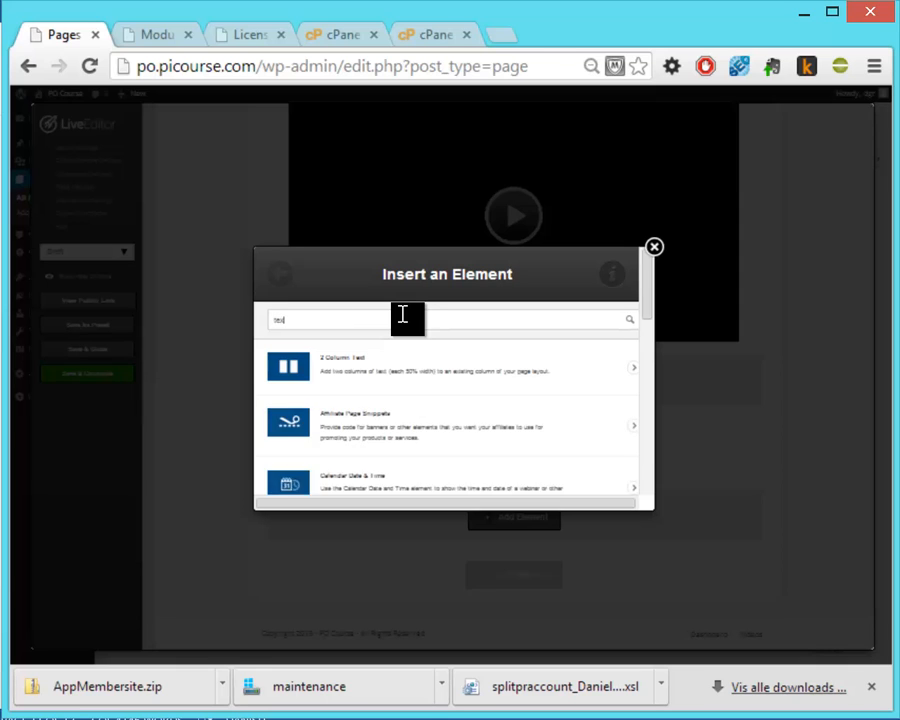
text(t)
key(BackSpace)
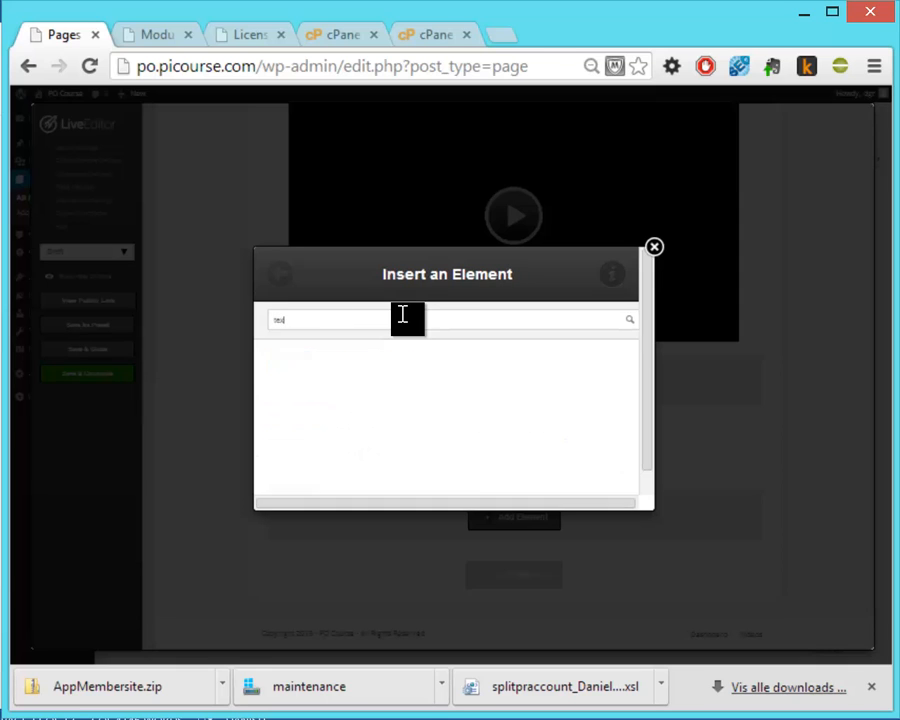
key(BackSpace)
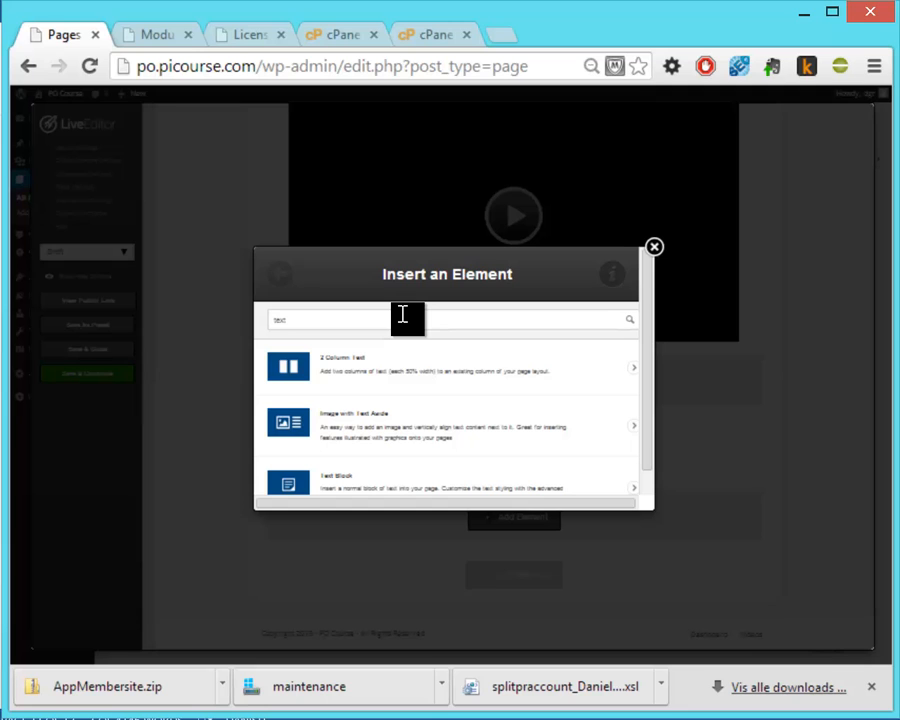
Enlarge the browser zoom to 75% and choose the Text Block element with its paragraph style
click(874, 68)
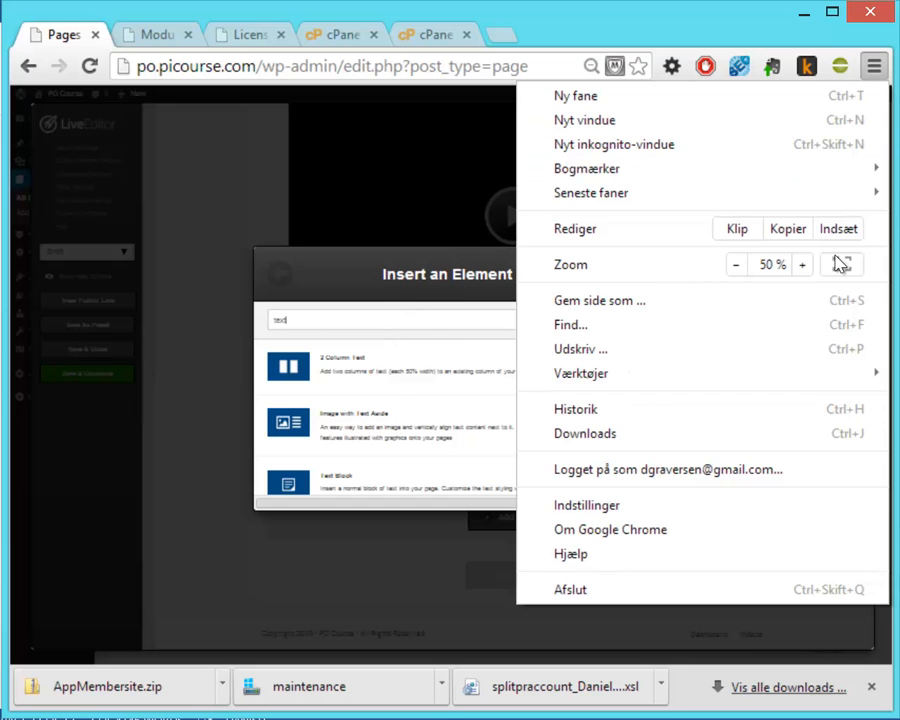
click(806, 265)
click(806, 265)
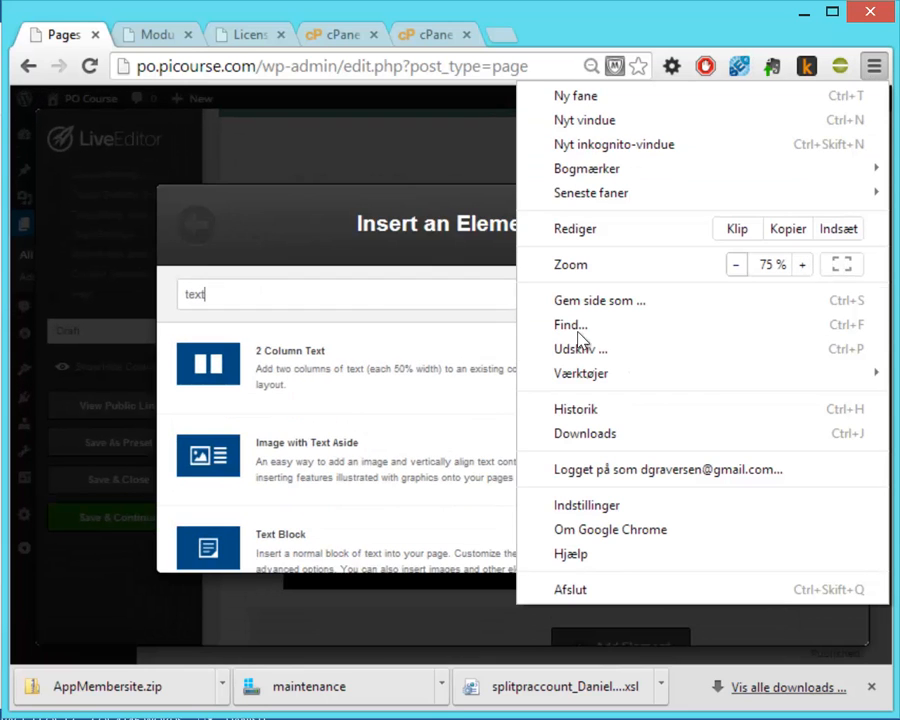
click(341, 294)
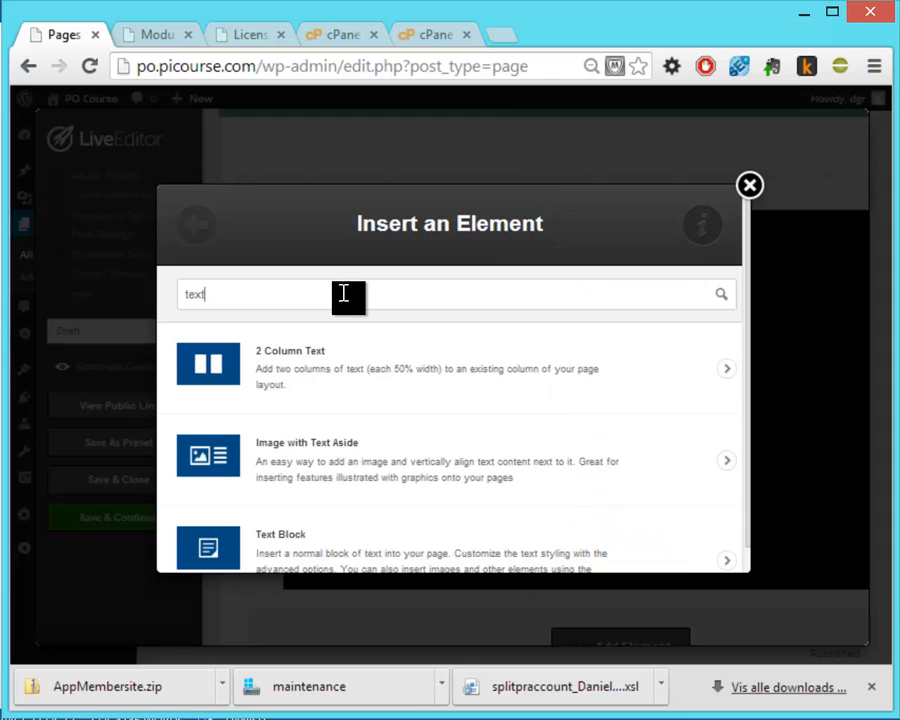
click(311, 546)
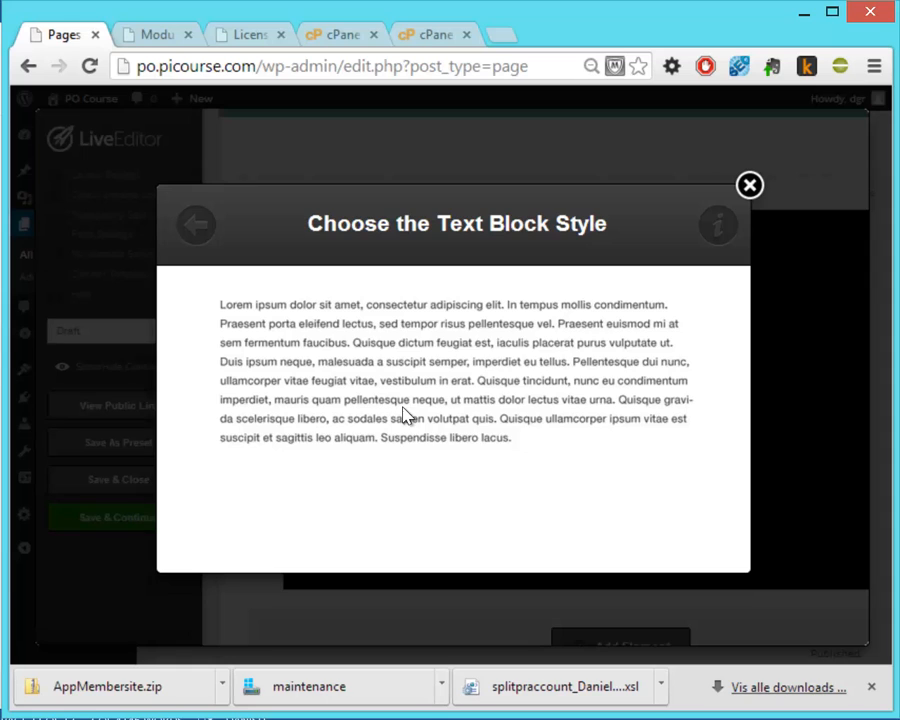
click(405, 415)
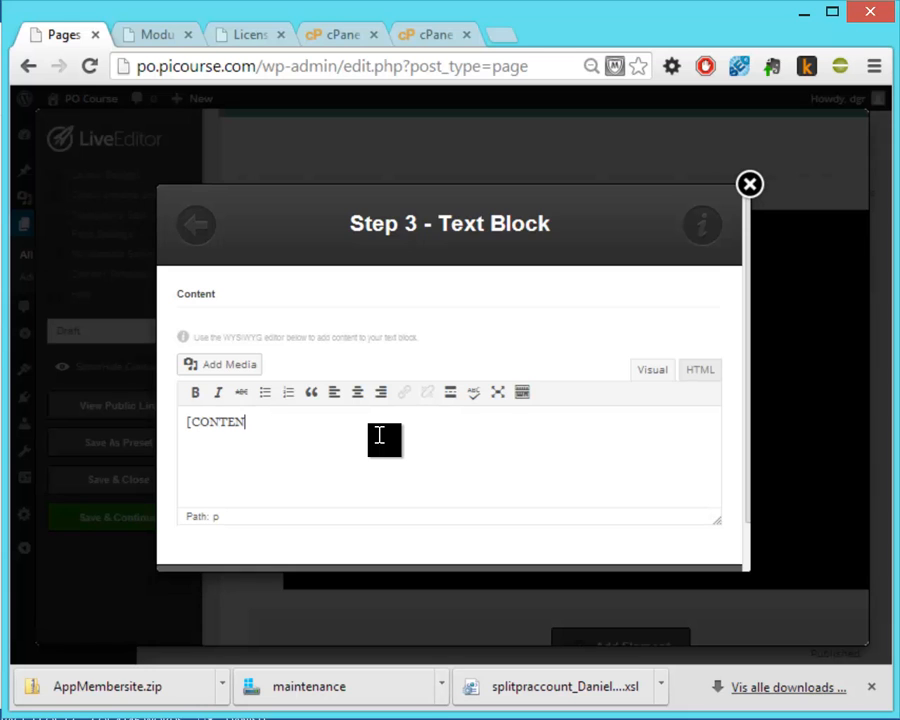
Insert the text block with the content [CONTENT], and save and close the template
text([CONTENT])
scroll(746, 512, down, 2)
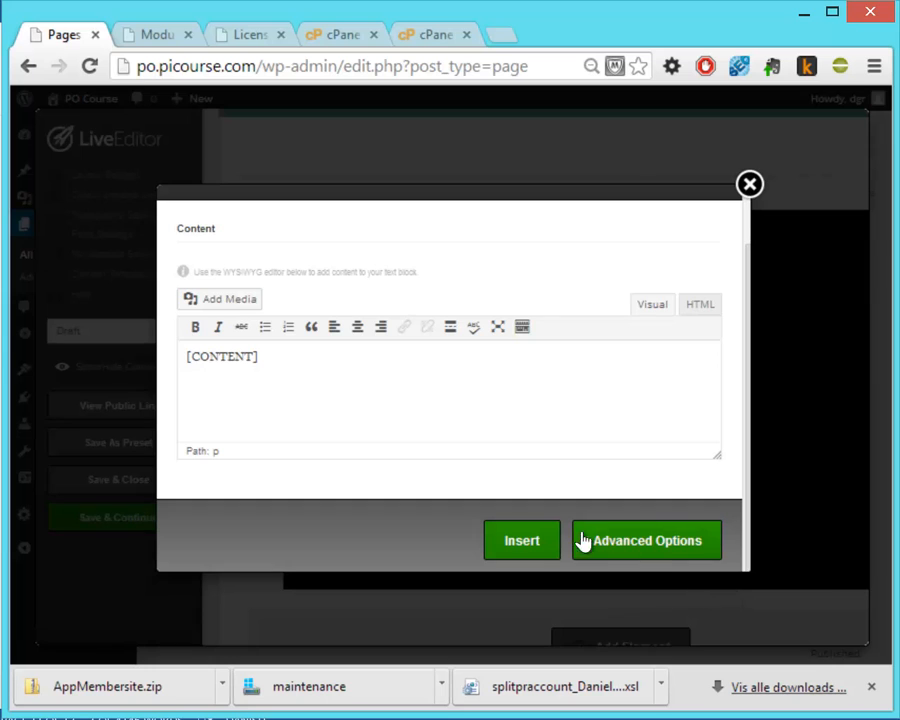
click(519, 539)
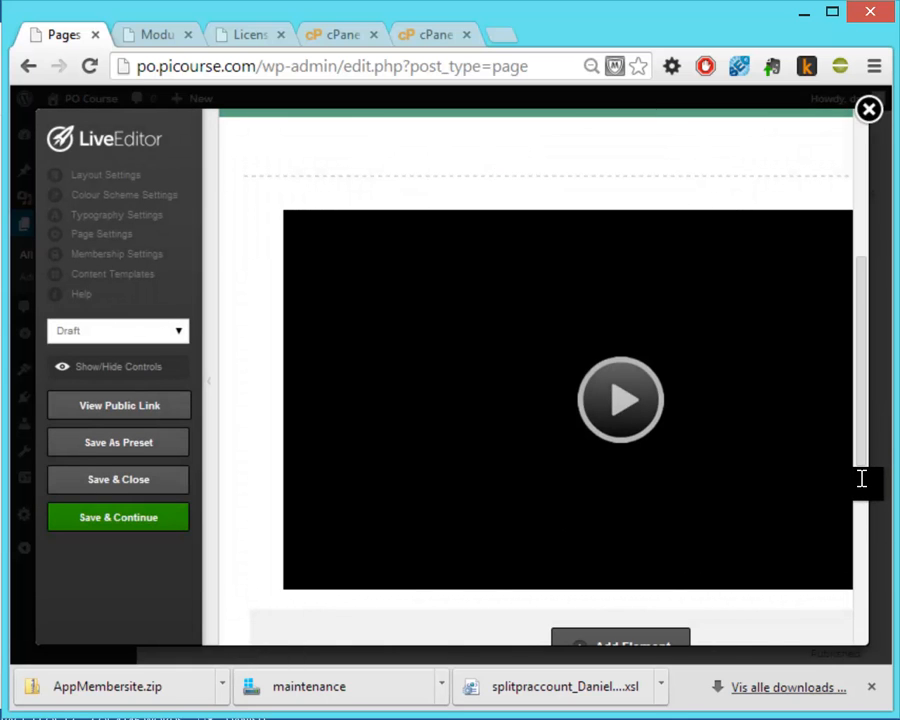
scroll(857, 530, down, 5)
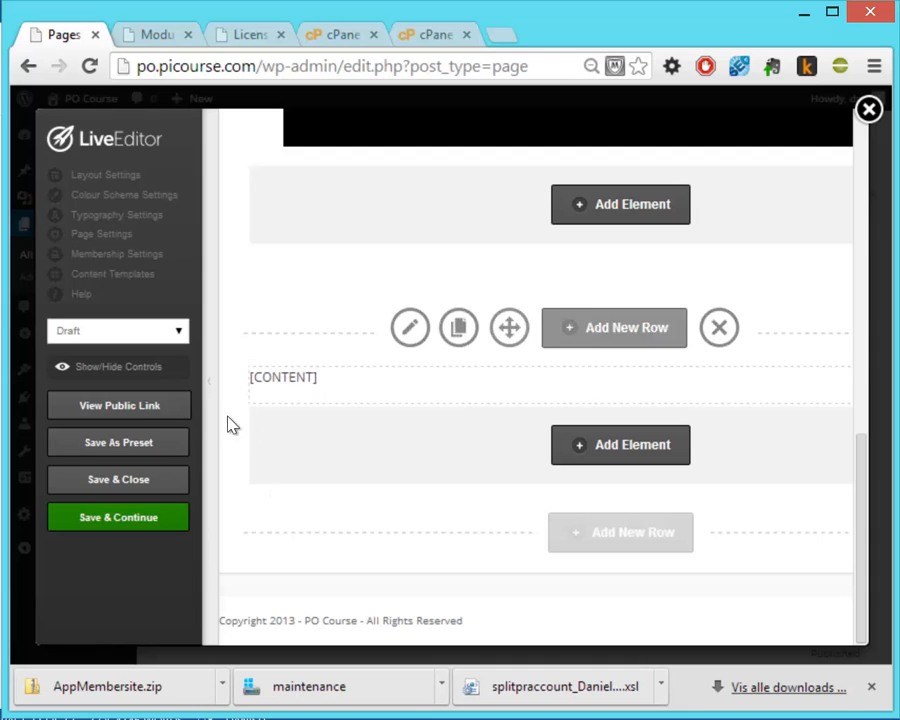
click(161, 483)
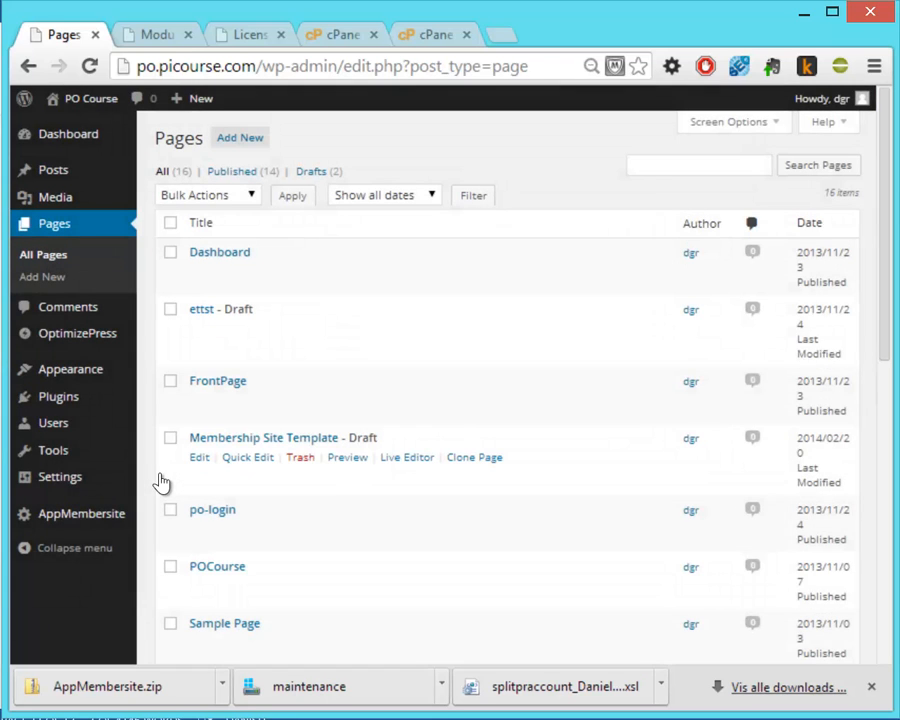
Update the Module 7 – PI Mappings page from its template in AppMembersite's Content Management
mouse_move(90, 522)
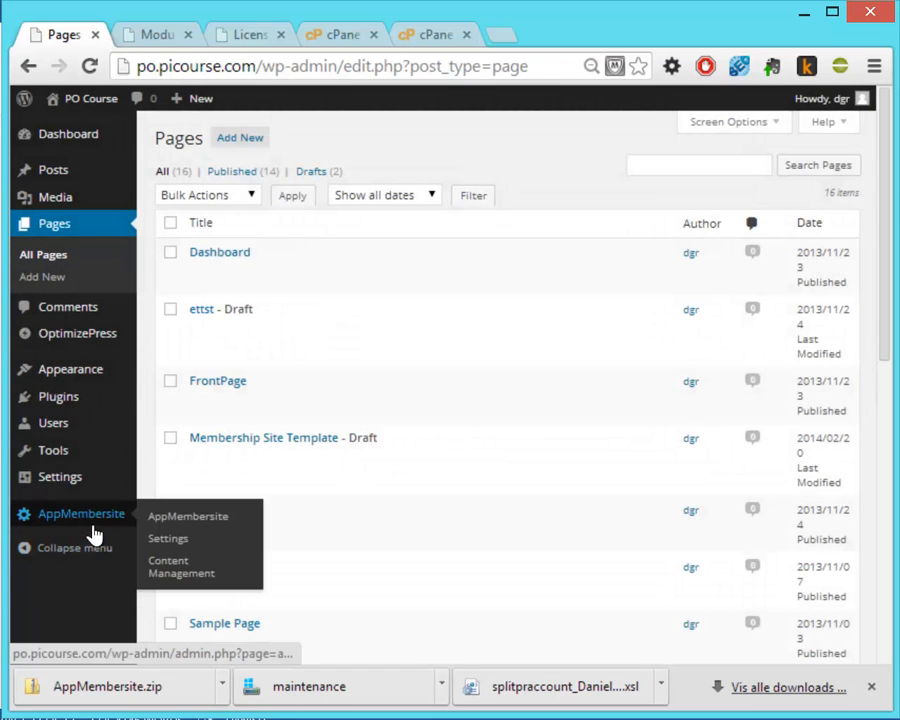
click(152, 570)
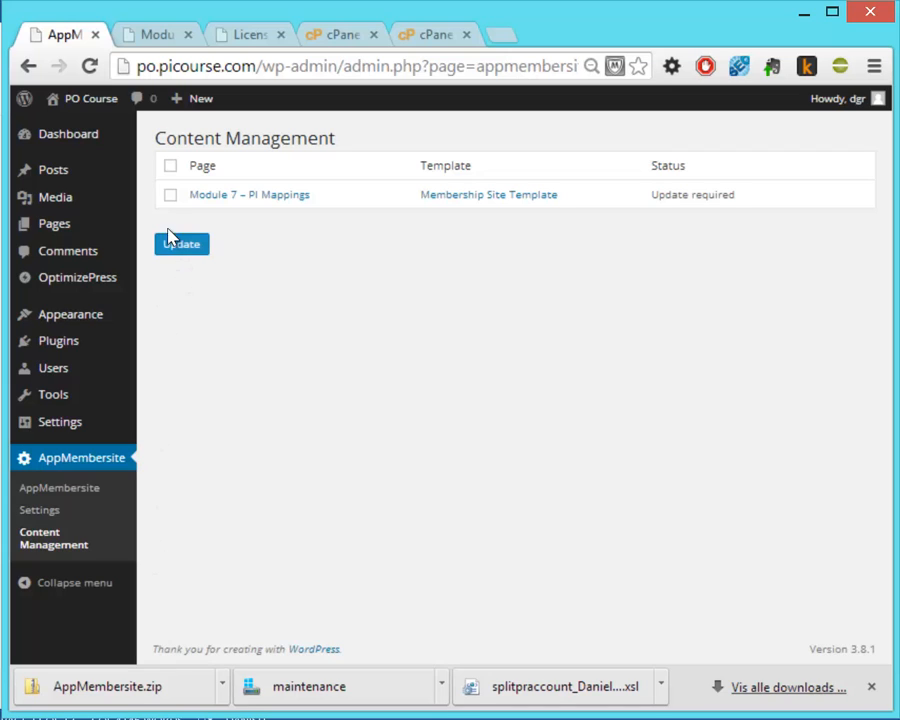
click(171, 196)
click(181, 246)
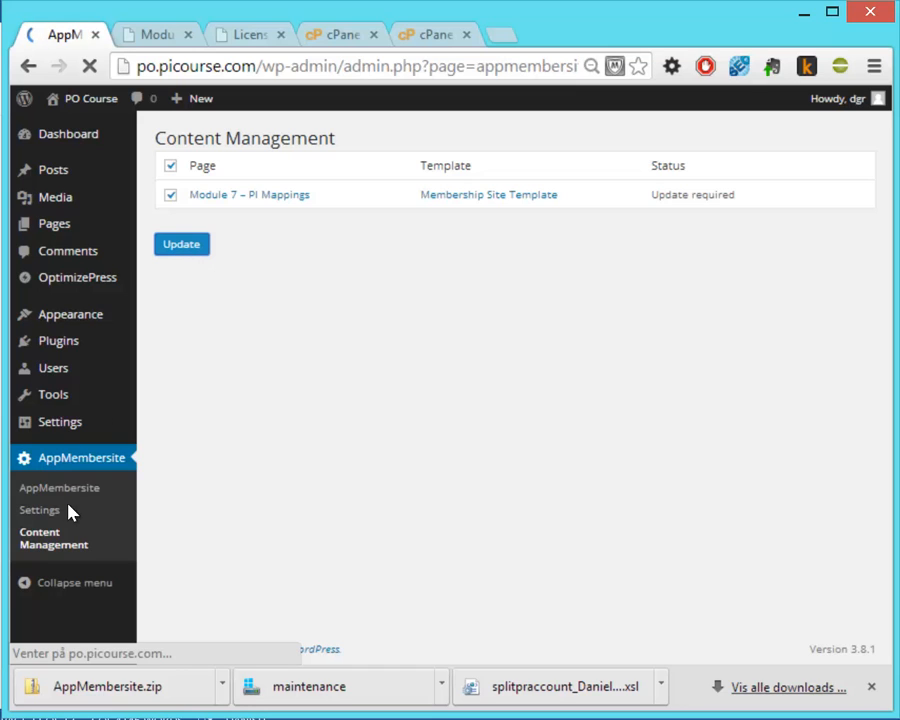
click(175, 244)
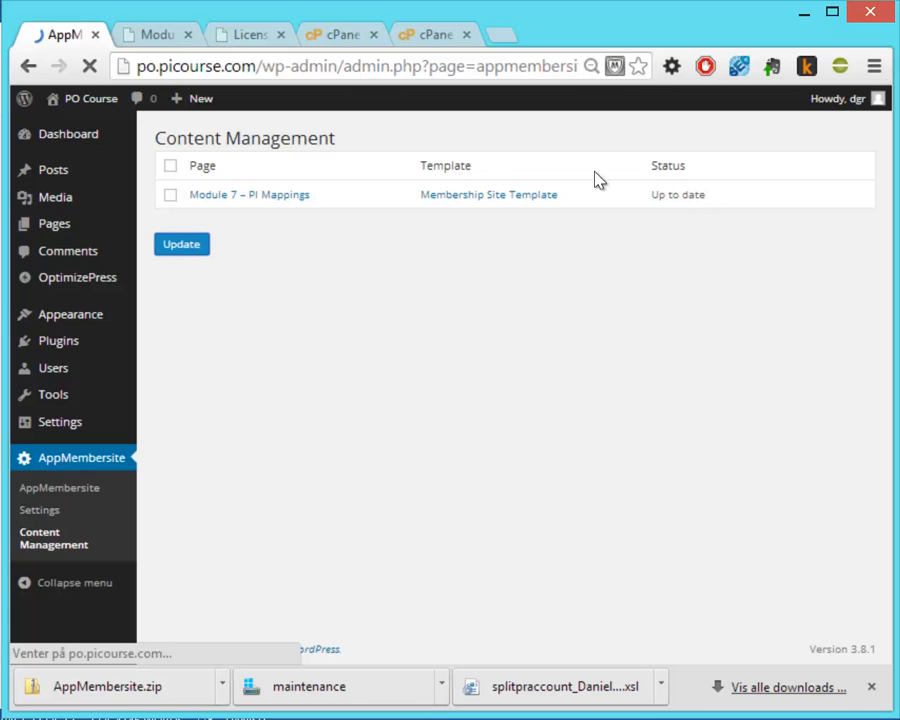
Reload the published Module 7 page in its browser tab and check the lesson text below the video
click(155, 34)
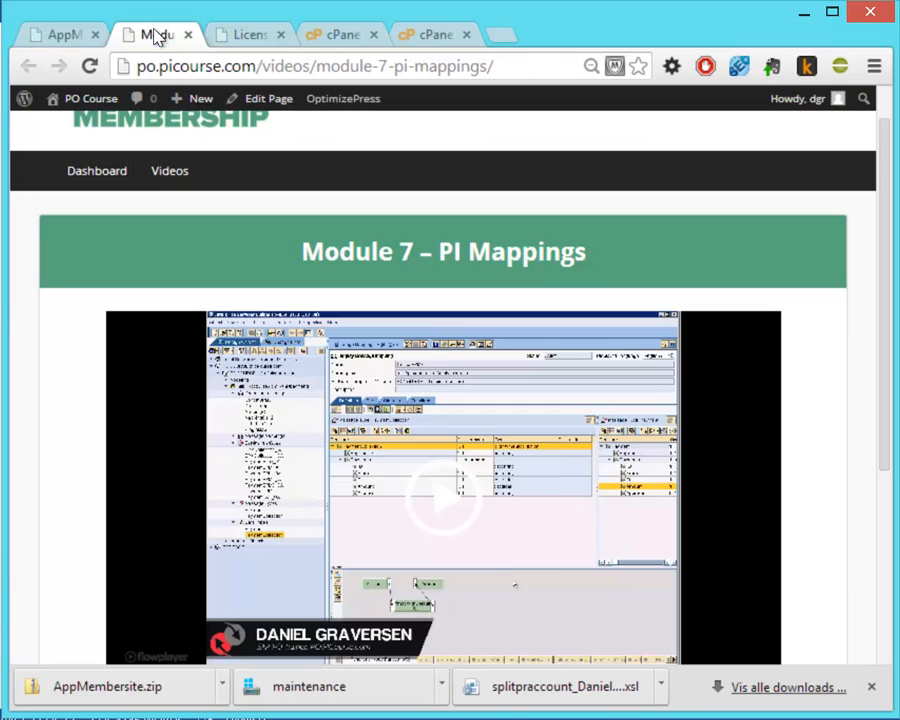
click(195, 80)
key(Return)
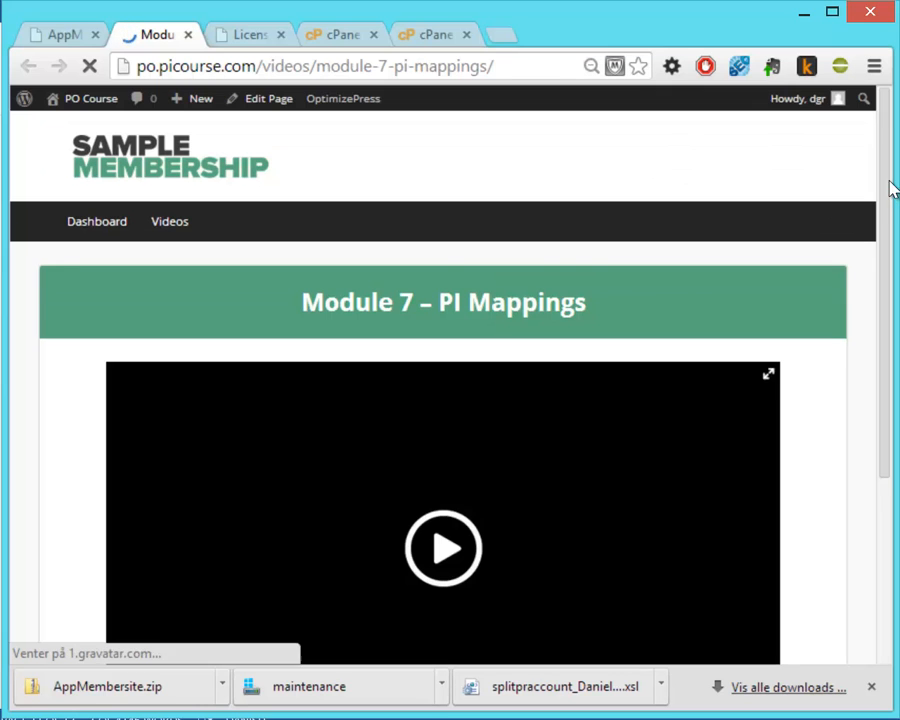
drag(890, 184, 860, 418)
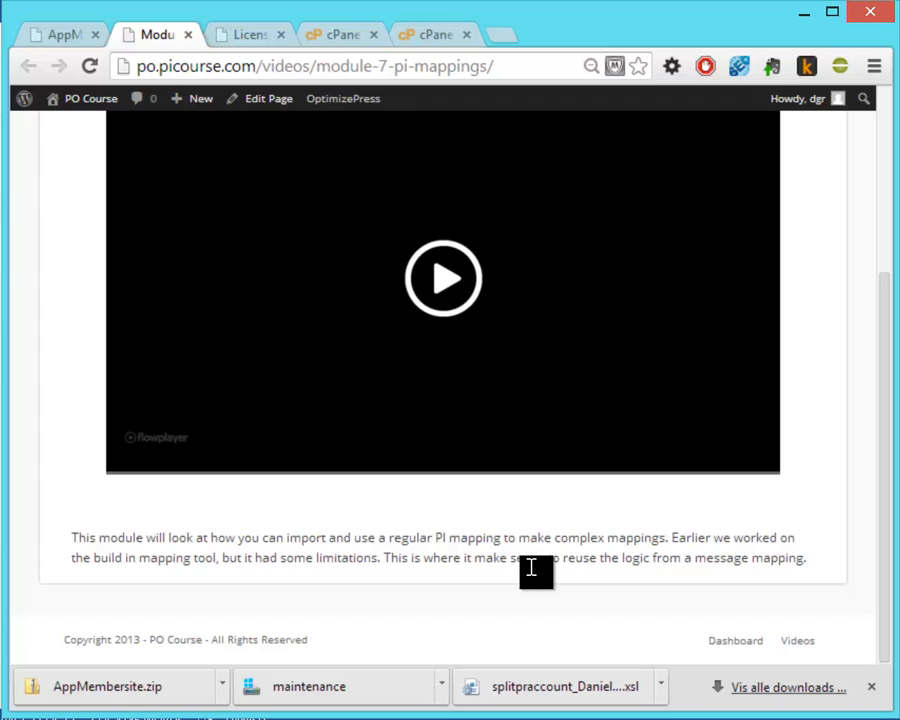
Edit the Module 7 page's AppMembersite content, adding the paragraph "NEW LINE" after the lesson text, and update the page
click(245, 104)
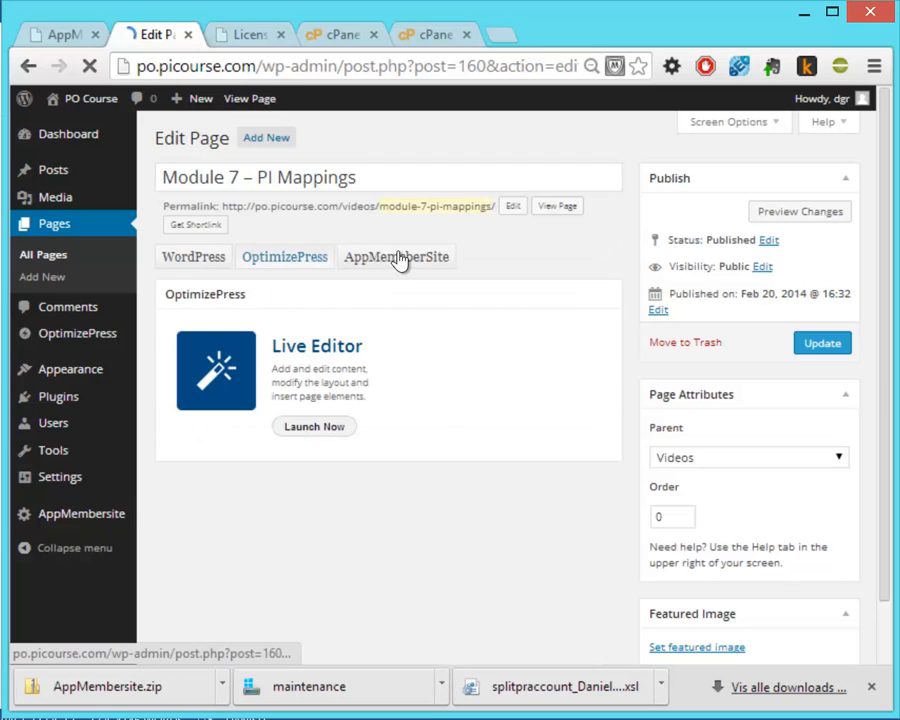
click(398, 259)
click(446, 398)
key(Return)
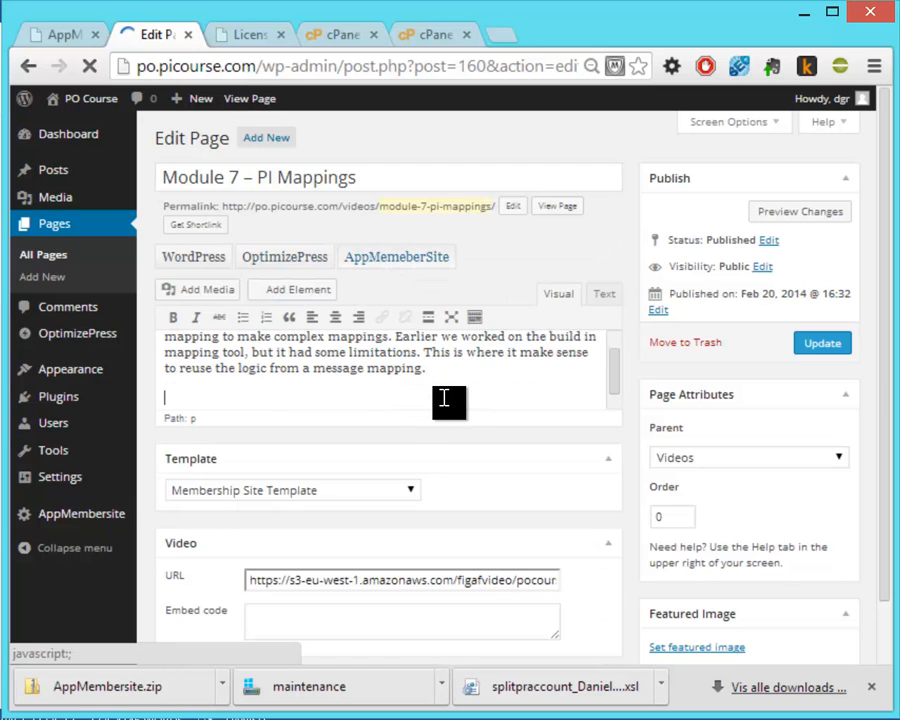
text(NEW )
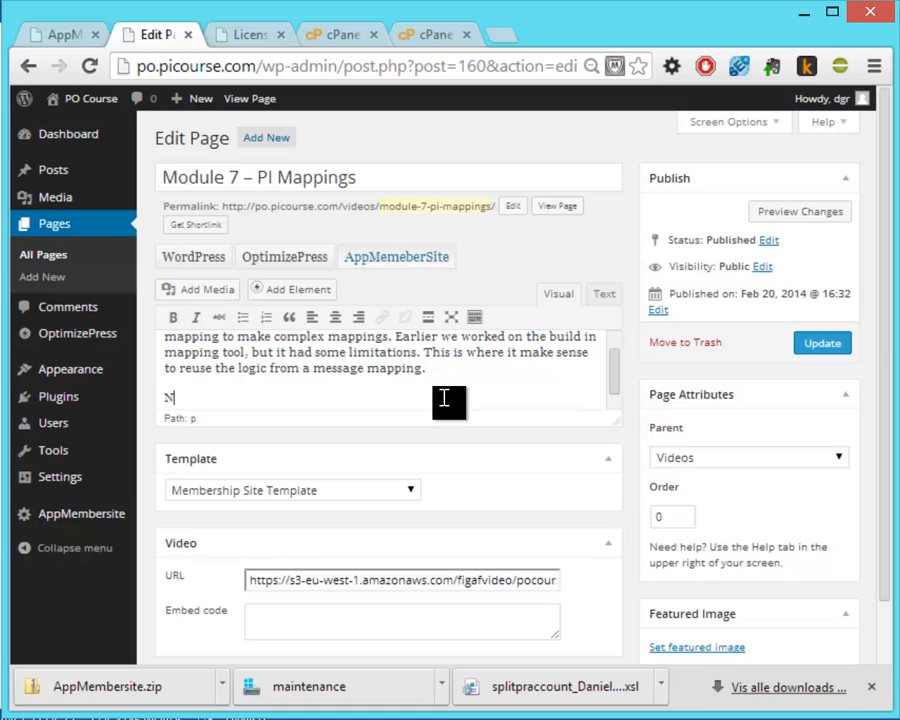
text(LINE)
click(815, 342)
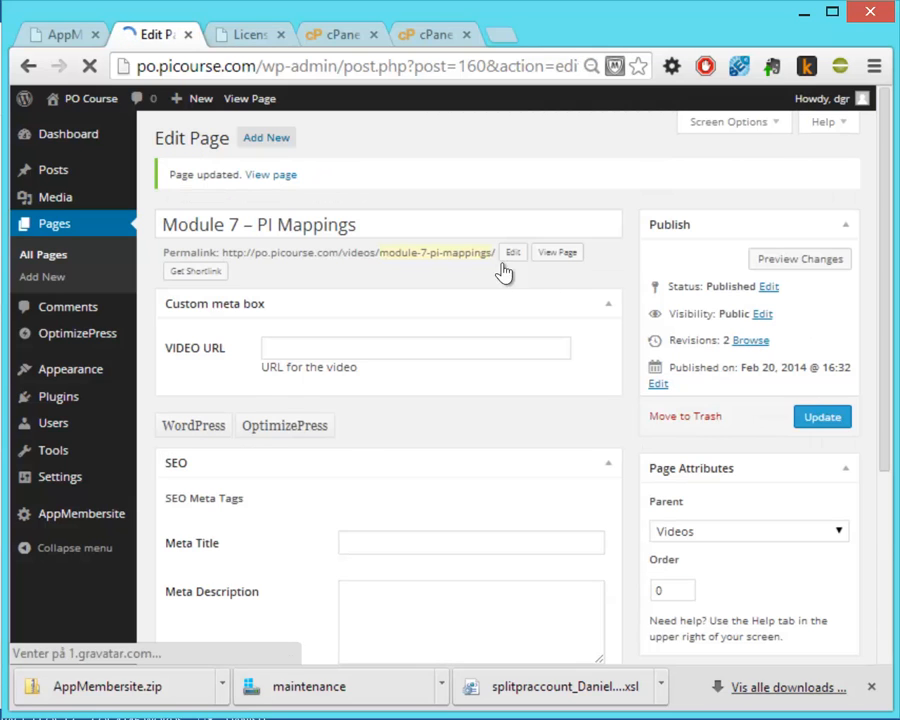
View the published Module 7 page, check the text below the video, and switch the browser to full screen
click(556, 253)
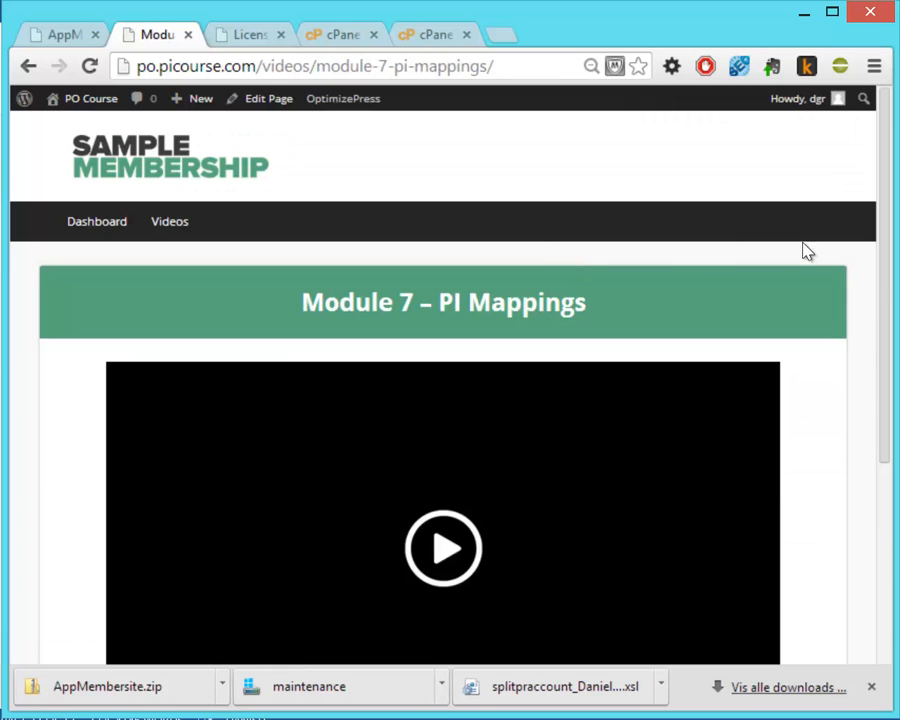
drag(890, 302, 862, 546)
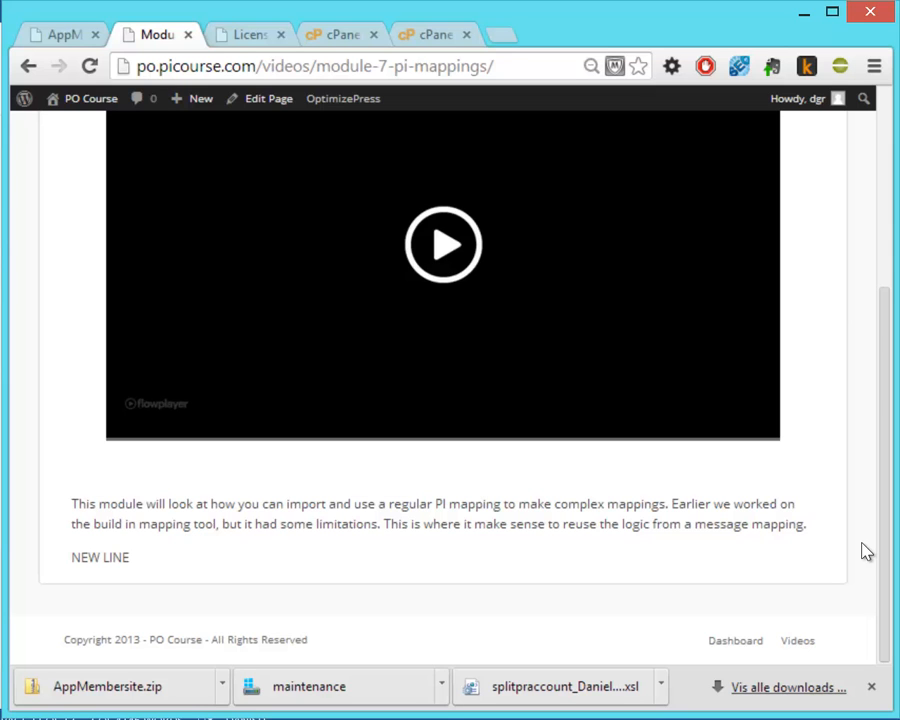
key(F11)
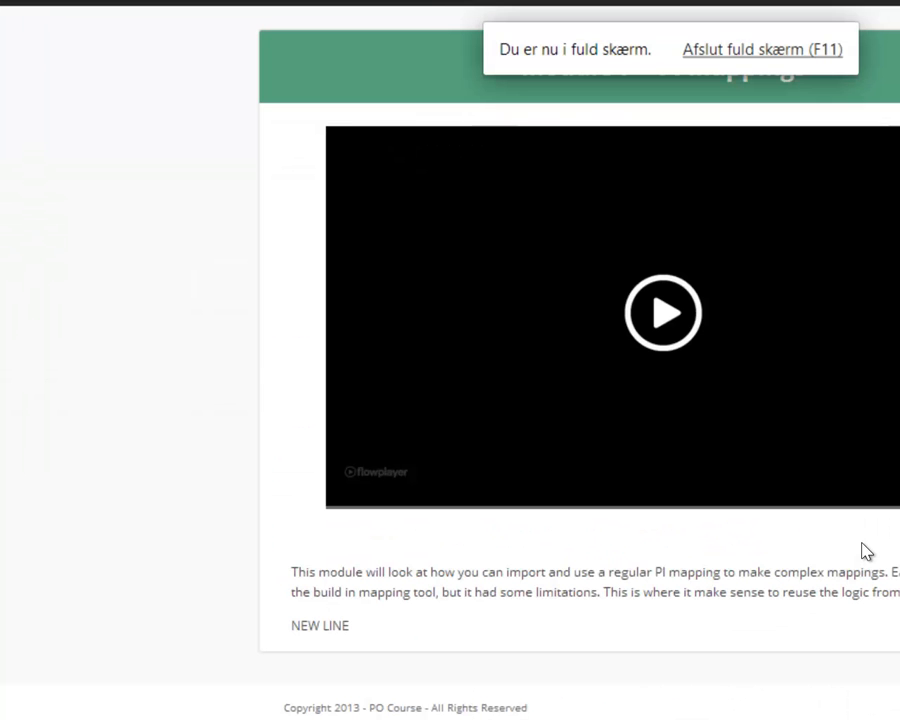